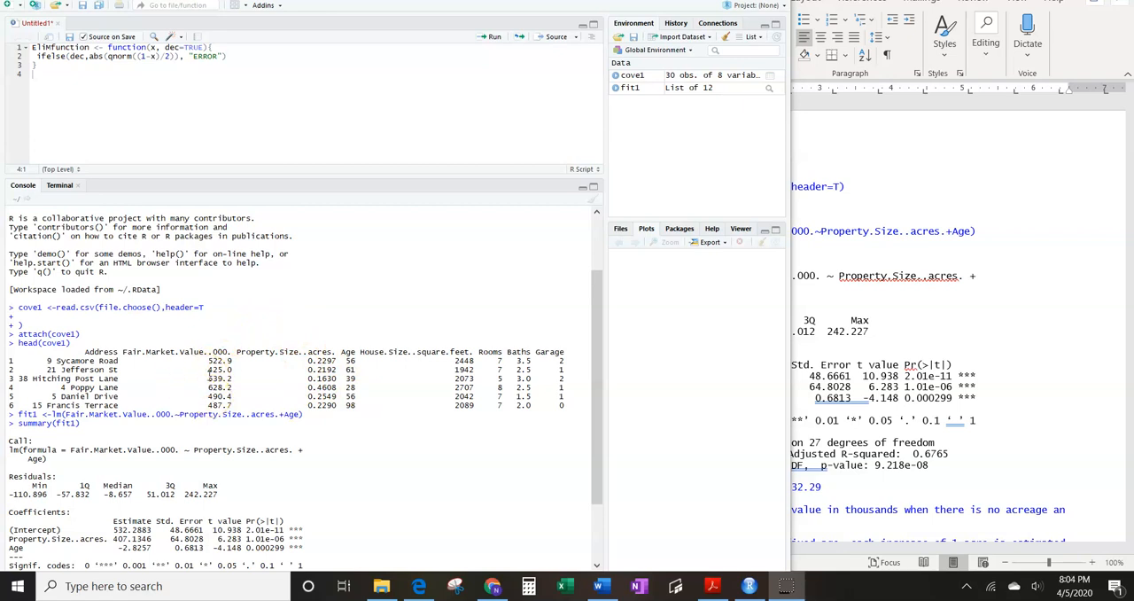
- Review the fit1 regression summary, then read the slope, F-test, t-test and confidence interval interpretations in the Word notes
scroll(210, 372, "down", 1)
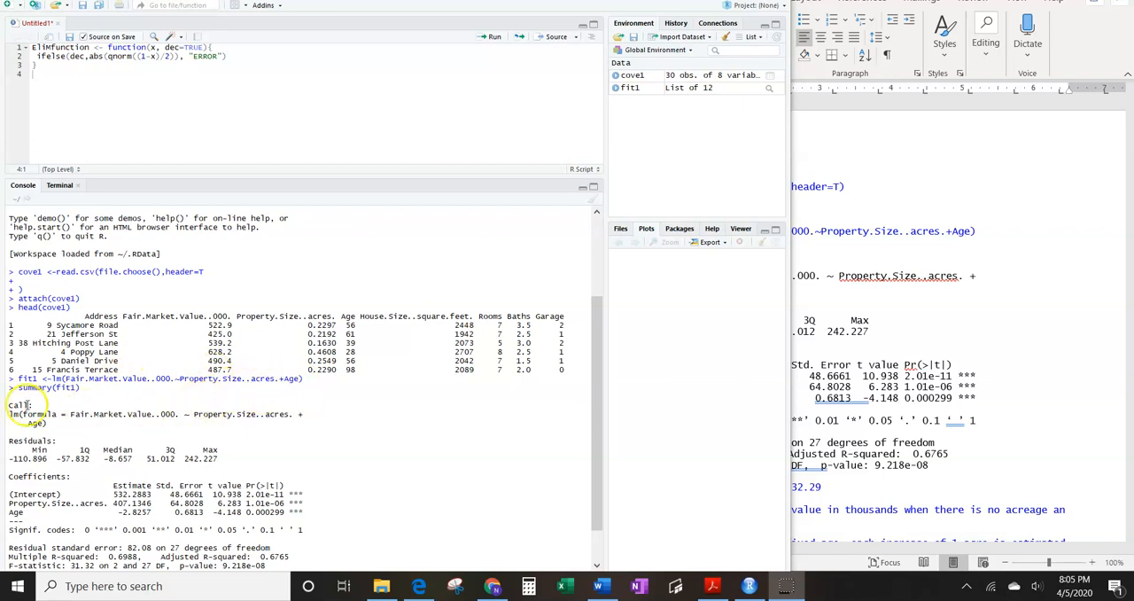
scroll(106, 383, "down", 2)
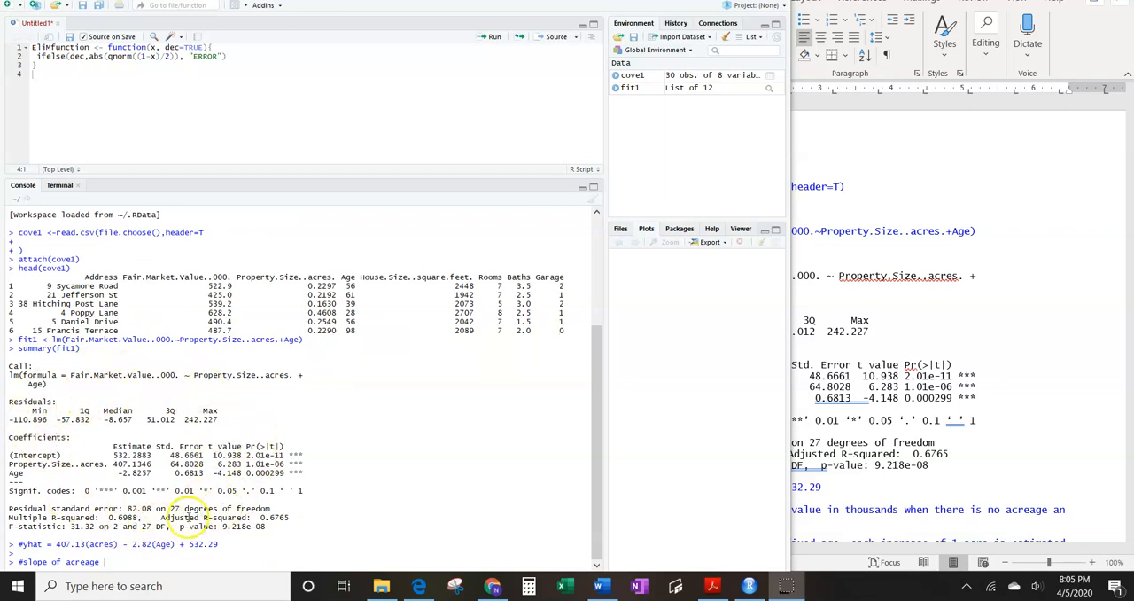
left_click(945, 317)
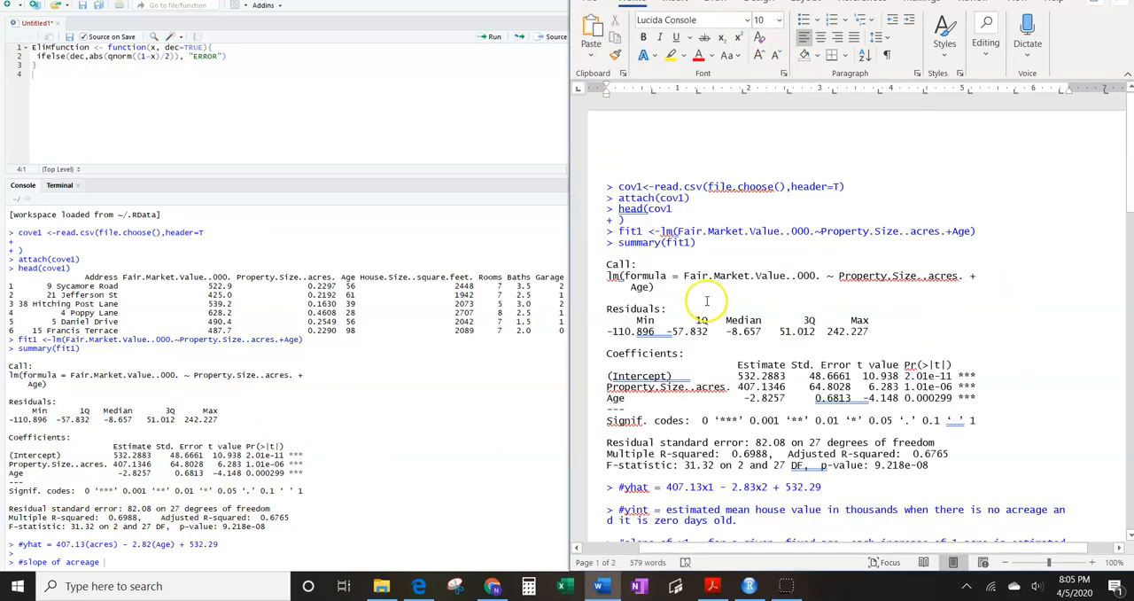
scroll(684, 295, "down", 5)
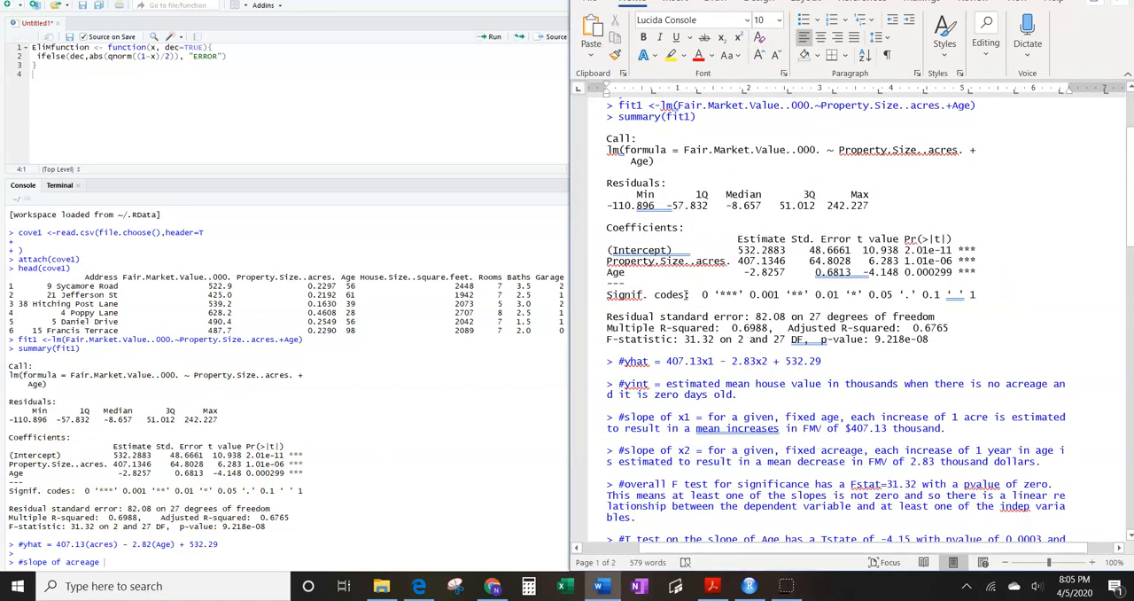
scroll(685, 296, "down", 3)
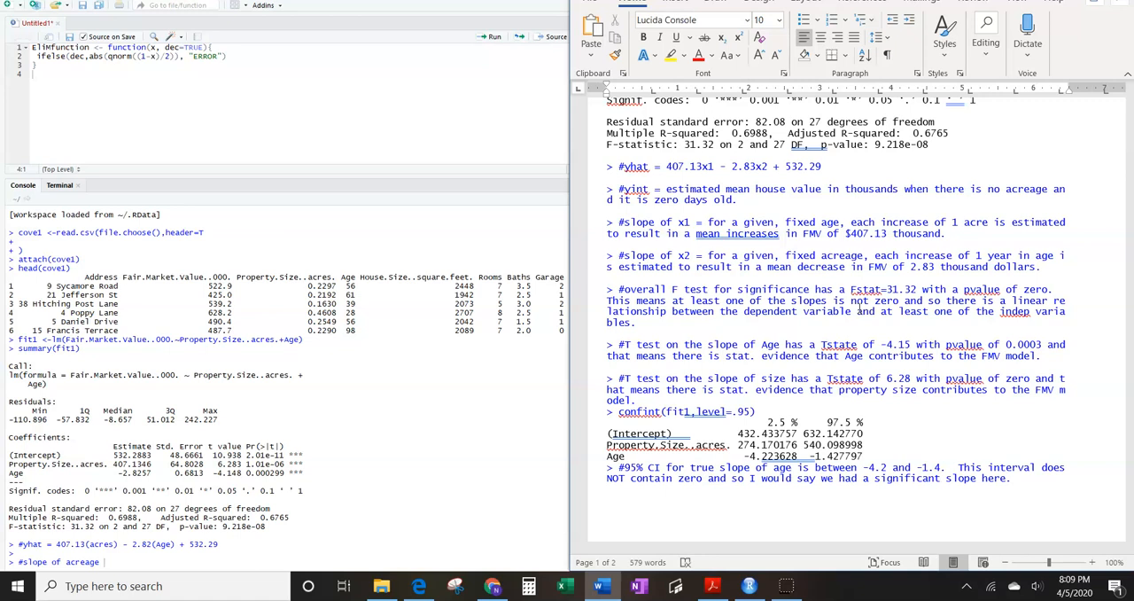
scroll(857, 306, "down", 3)
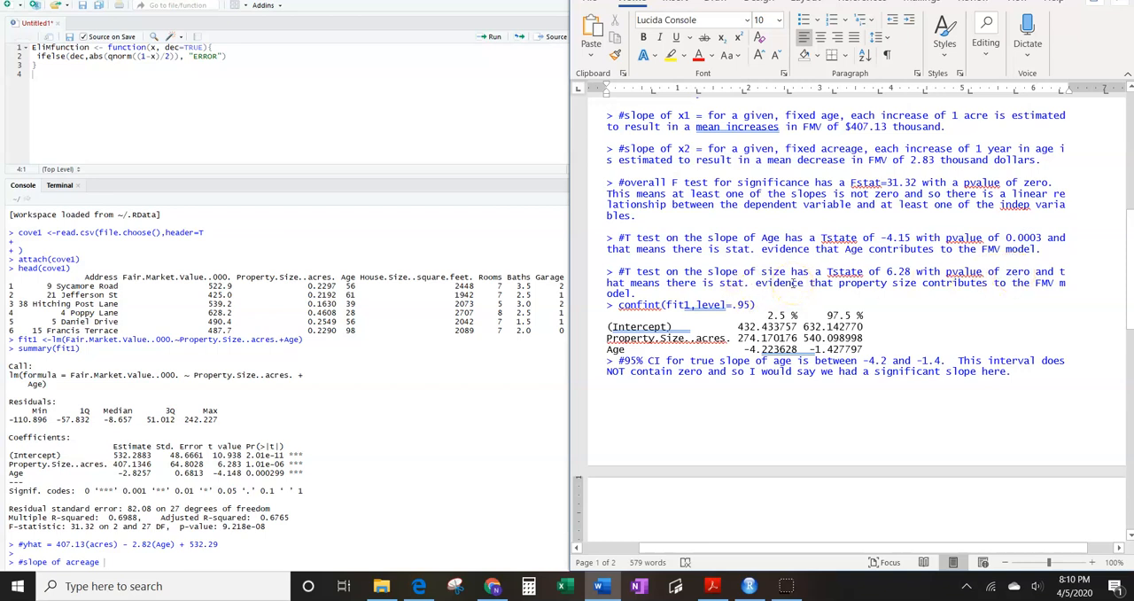
scroll(791, 282, "up", 1)
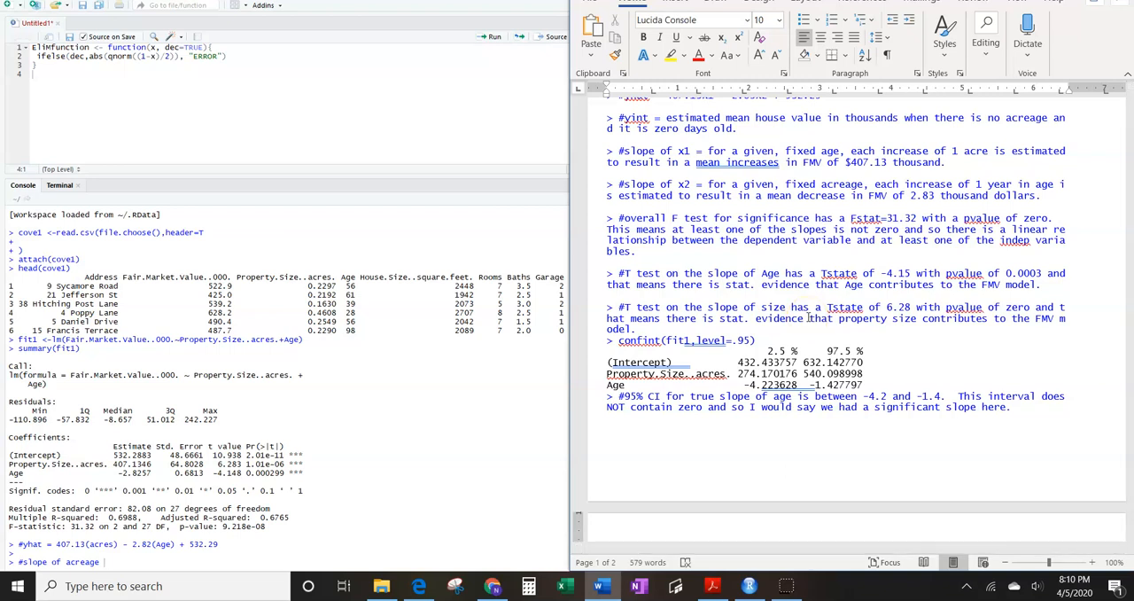
scroll(808, 317, "down", 3)
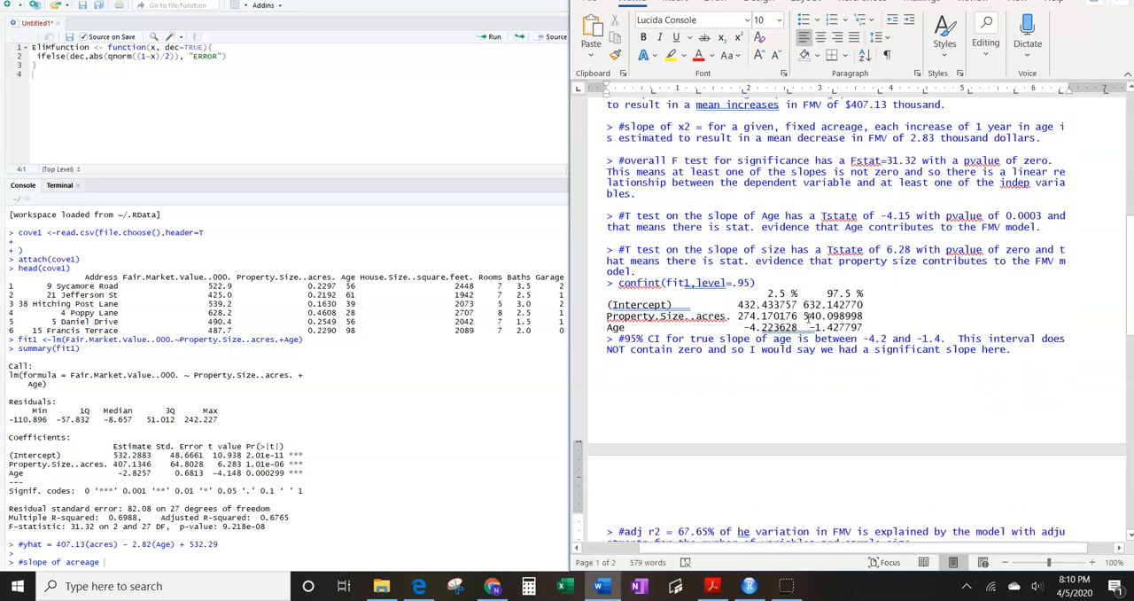
- In the RStudio console, clear the unfinished comment and run confint(fit1,level=.95) for the coefficient confidence intervals
left_click(79, 522)
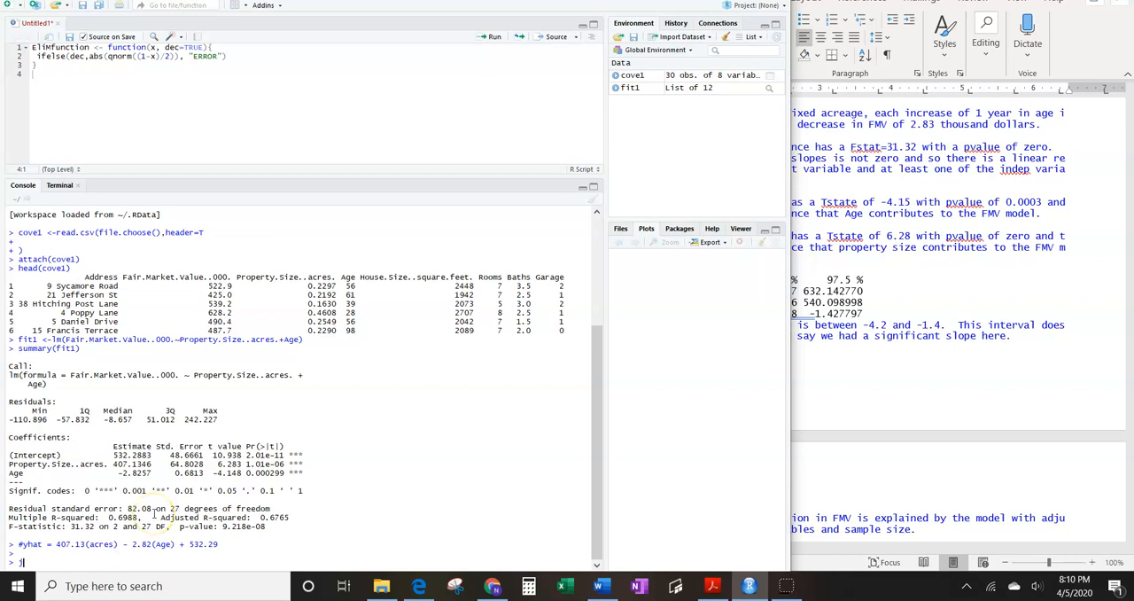
left_click(853, 382)
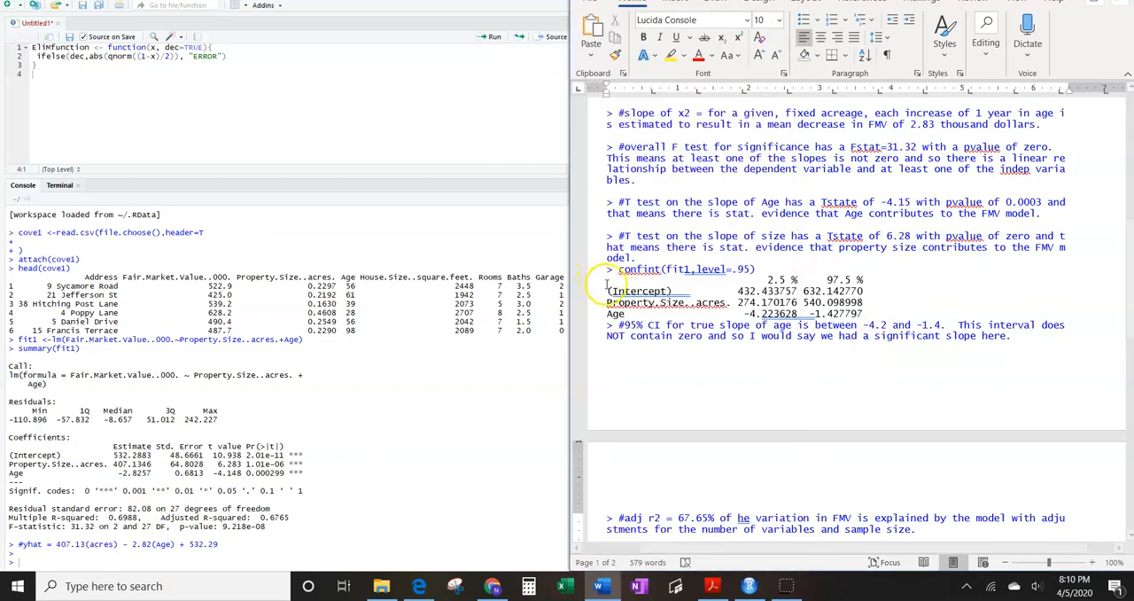
left_click(37, 556)
type("confint(")
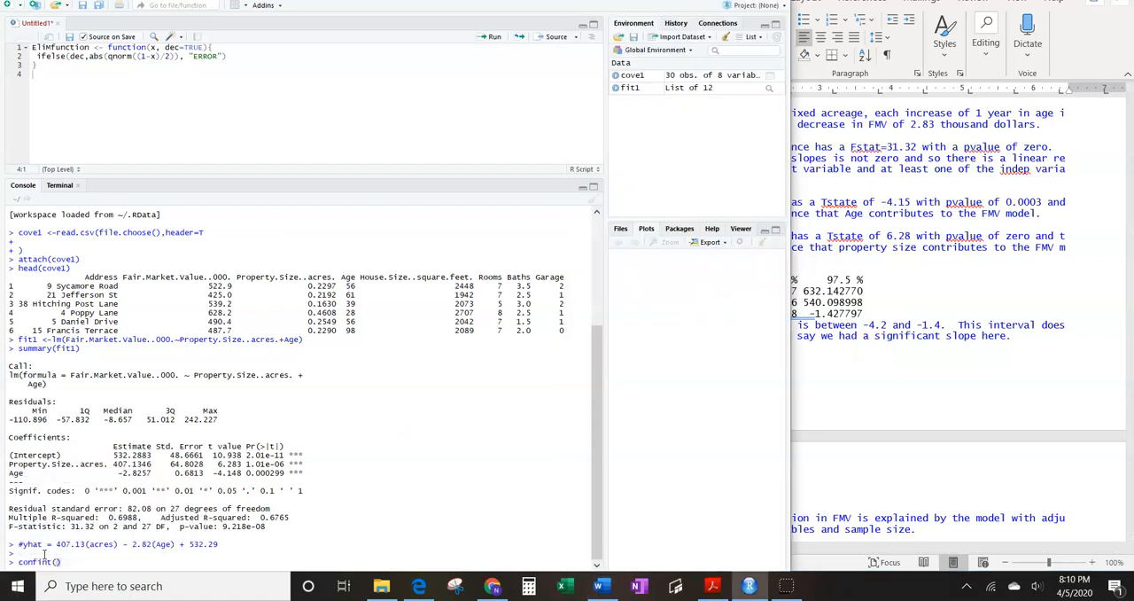
type("fit1,level=.95")
key("Return")
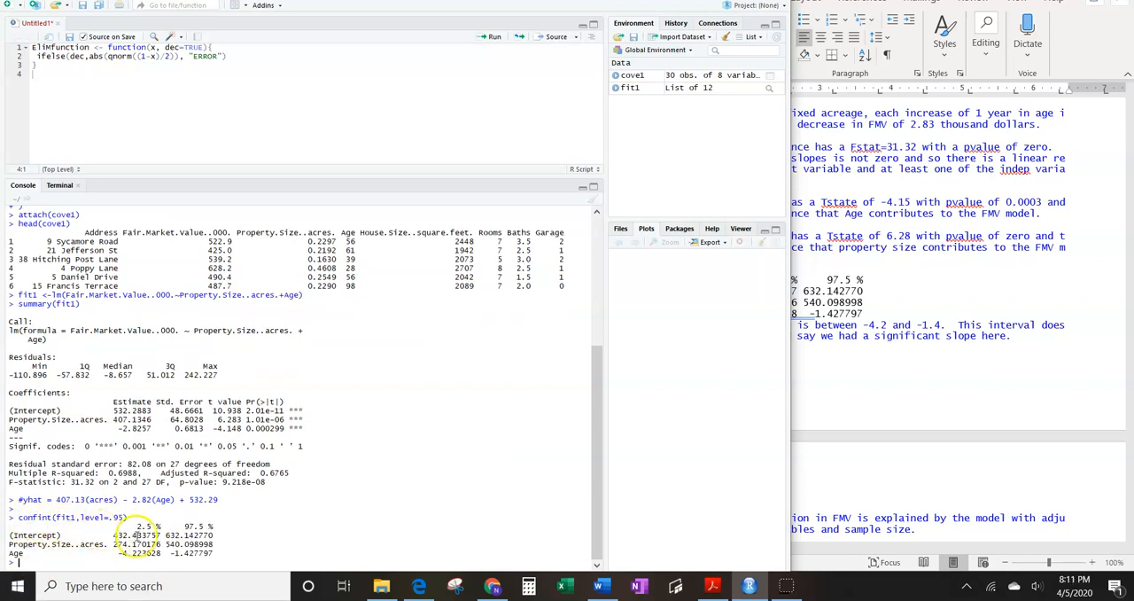
- In the Word notes, correct "he variation" to "the variation" in the adj r2 comment
left_click(843, 463)
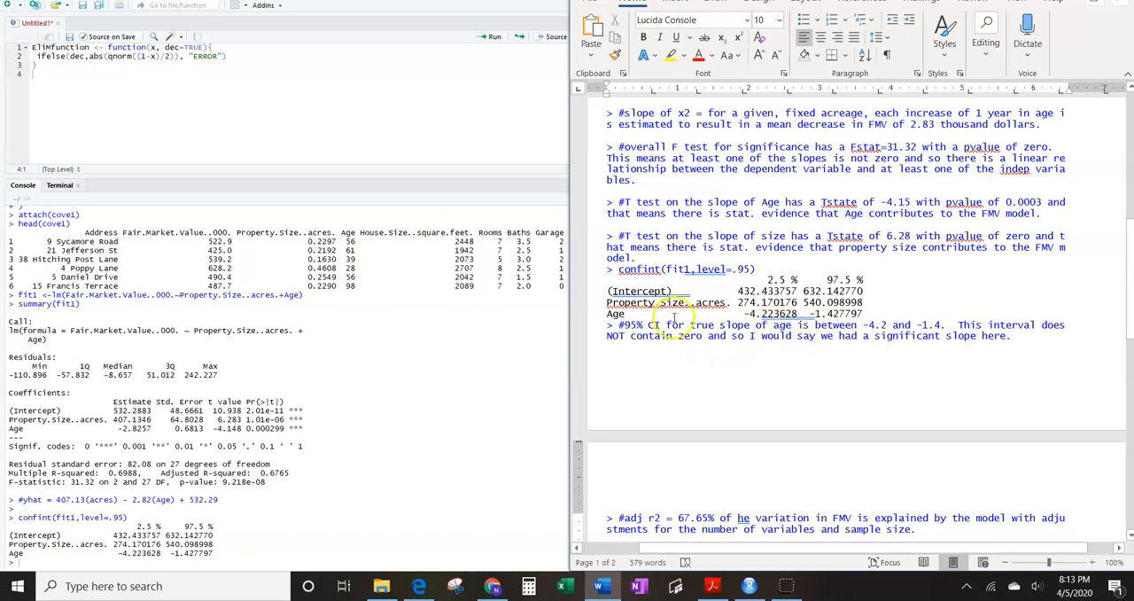
scroll(792, 304, "down", 3)
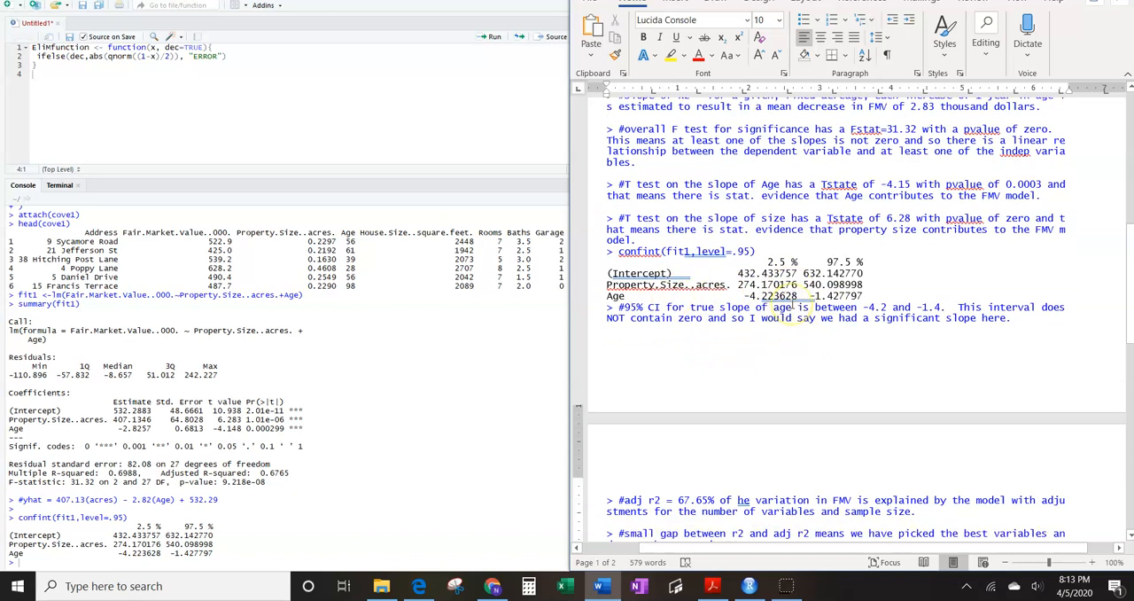
scroll(792, 304, "down", 2)
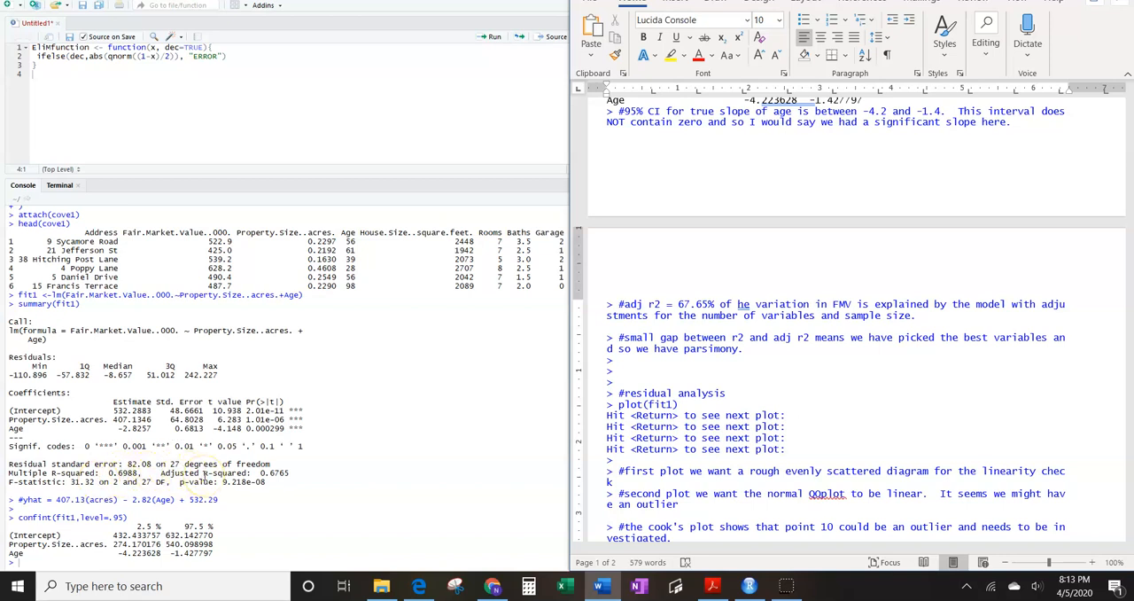
scroll(742, 319, "down", 1)
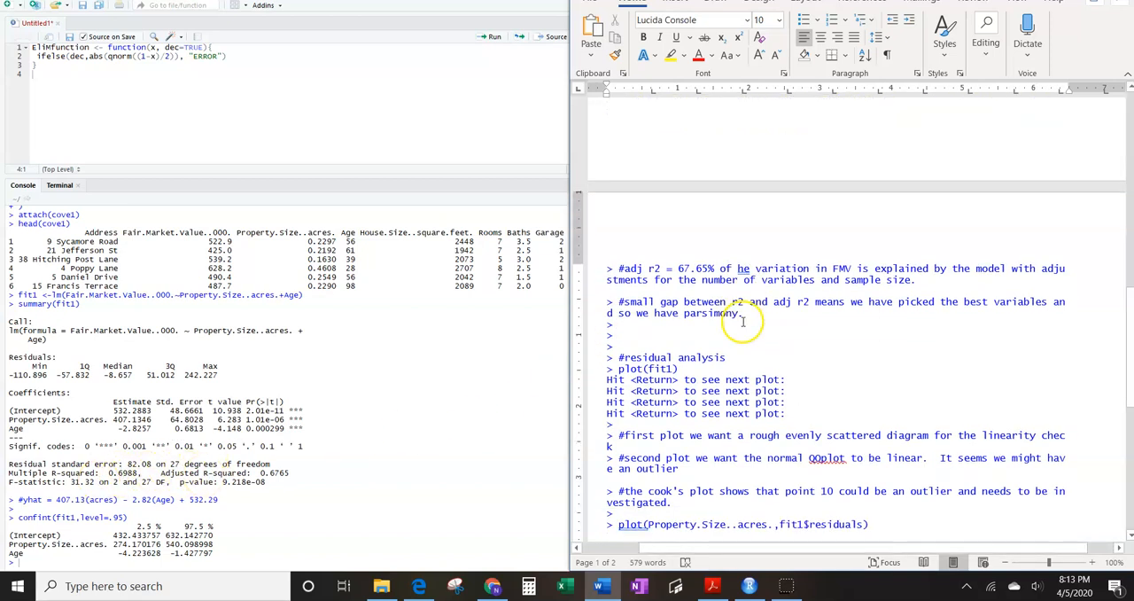
scroll(742, 321, "down", 1)
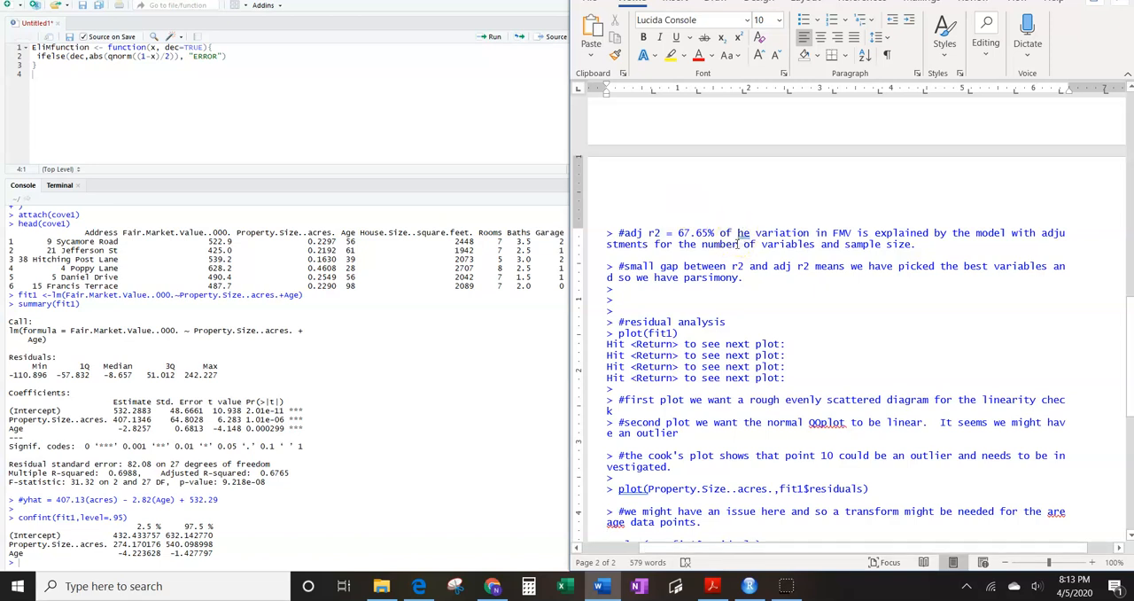
type("t")
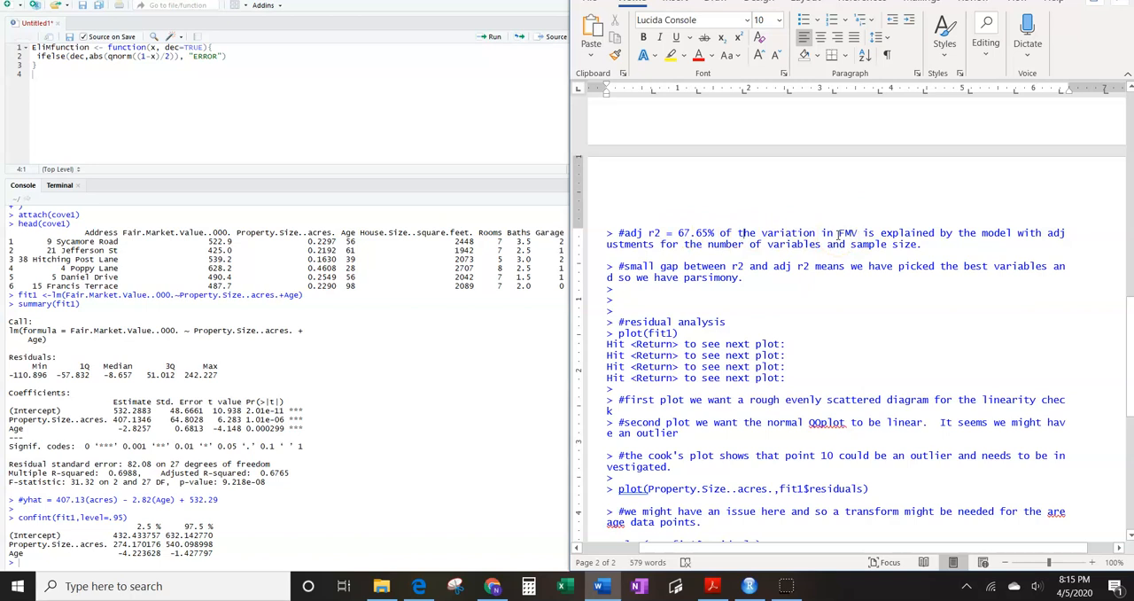
- Show the residual analysis notes and narrow the Word window so it covers less of RStudio
scroll(838, 233, "down", 5)
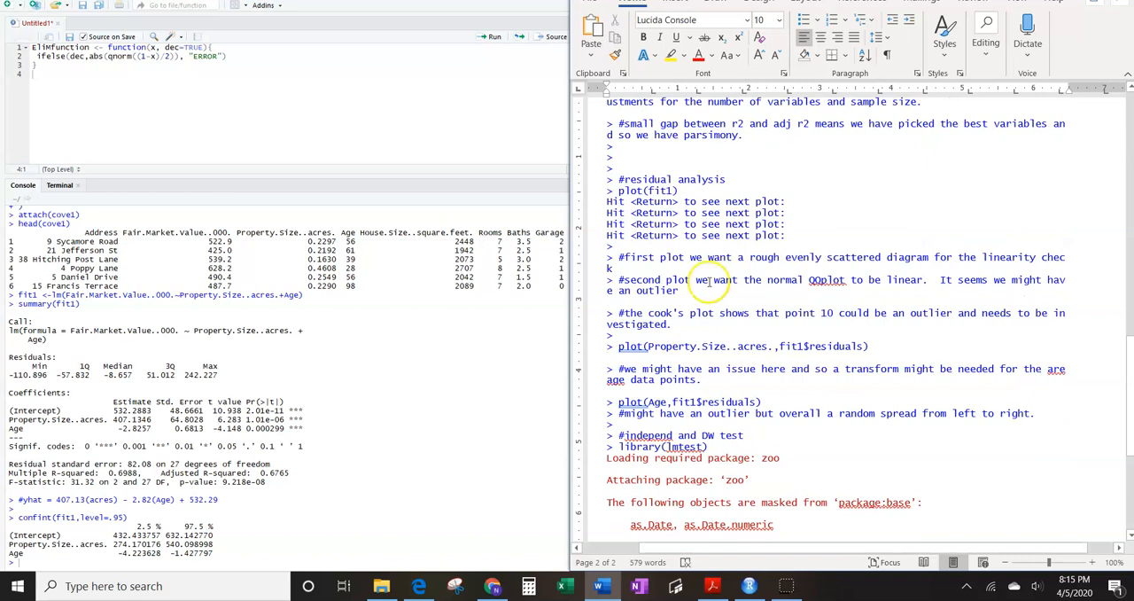
left_click(266, 446)
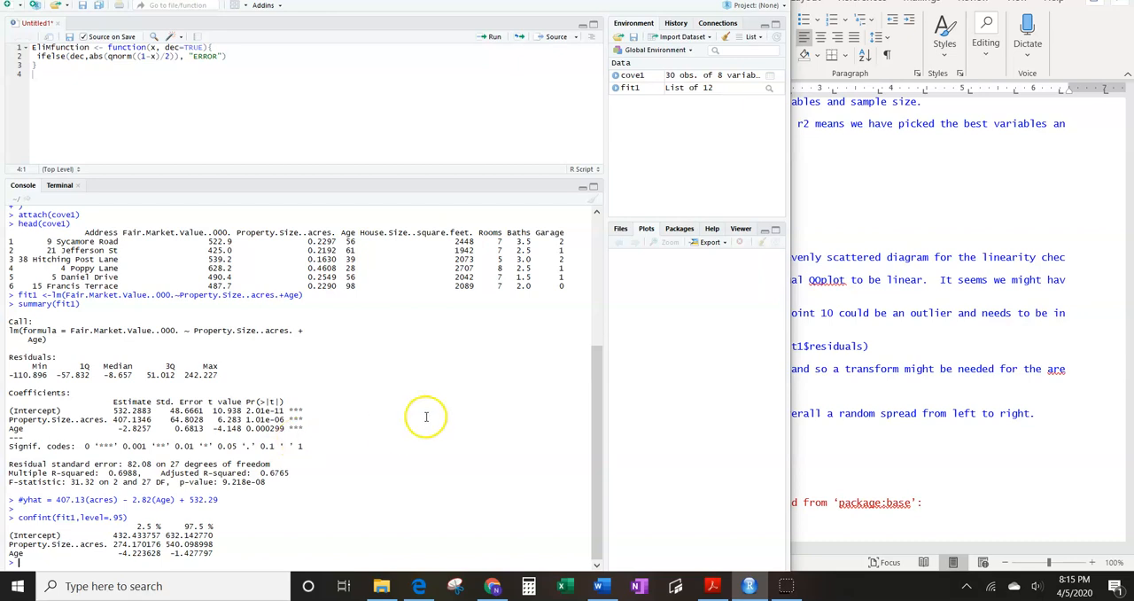
left_click(855, 219)
left_click_drag(571, 283, 651, 278)
left_click_drag(470, 392, 459, 402)
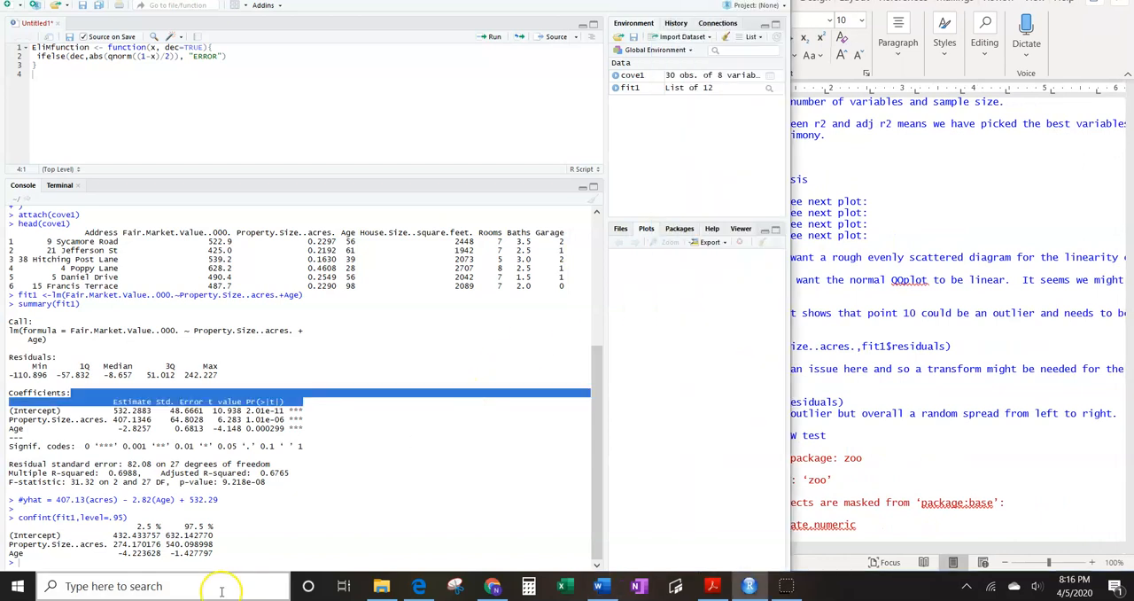
- In the RStudio console, run plot(fit1) and display the first diagnostic plot, Residuals vs Fitted
left_click(51, 563)
type("plot(")
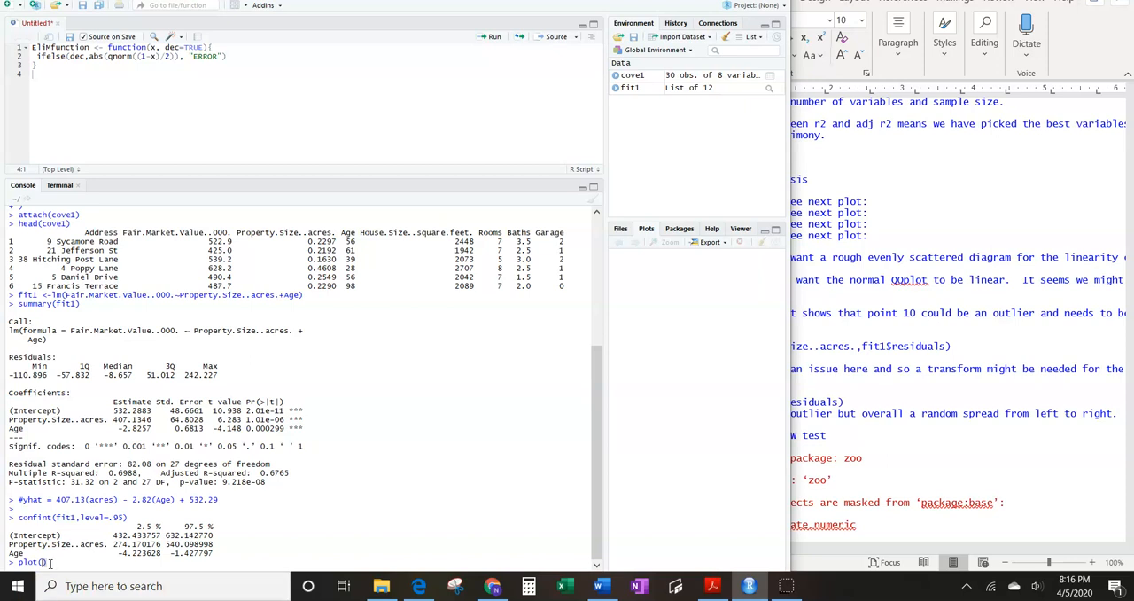
type("fit1")
key("Return")
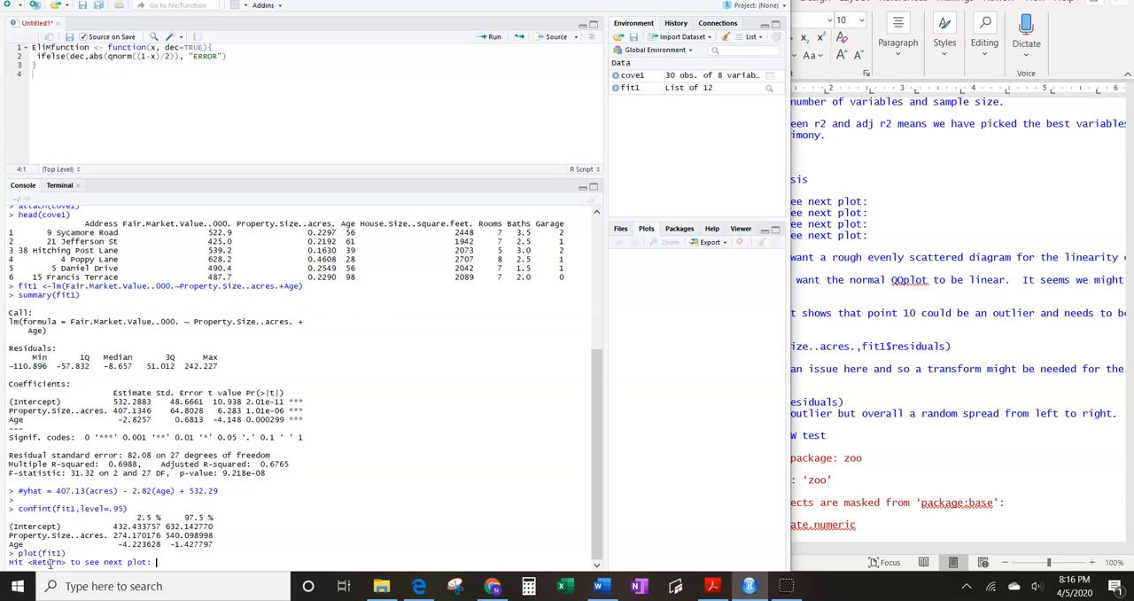
key("Return")
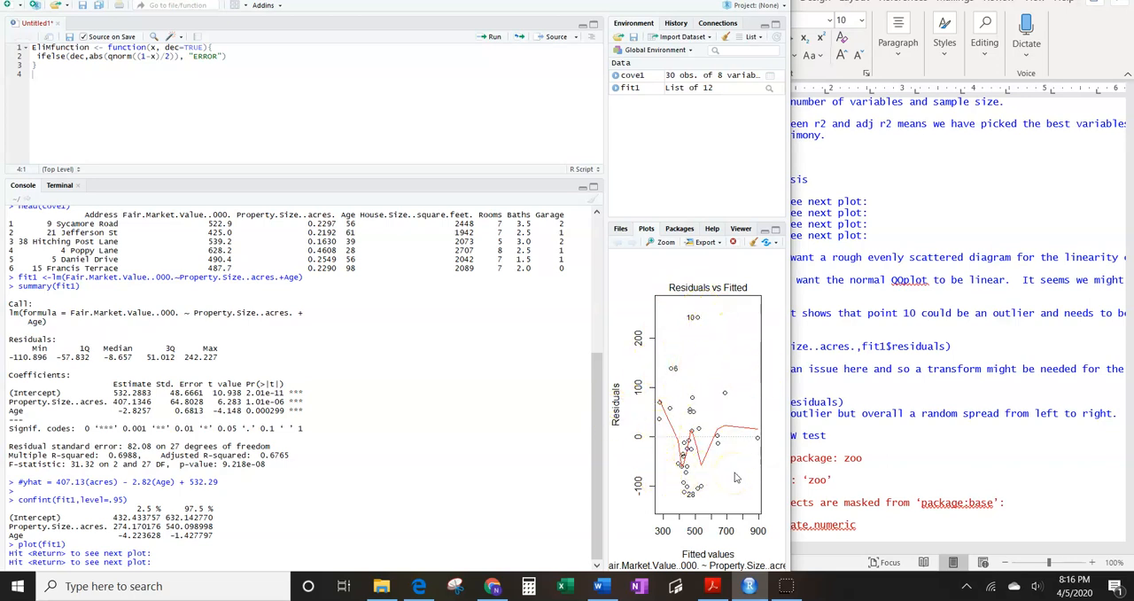
- Check the plot notes in Word, then advance through fit1's Normal Q-Q, Scale-Location and Residuals vs Leverage plots in RStudio
left_click(906, 401)
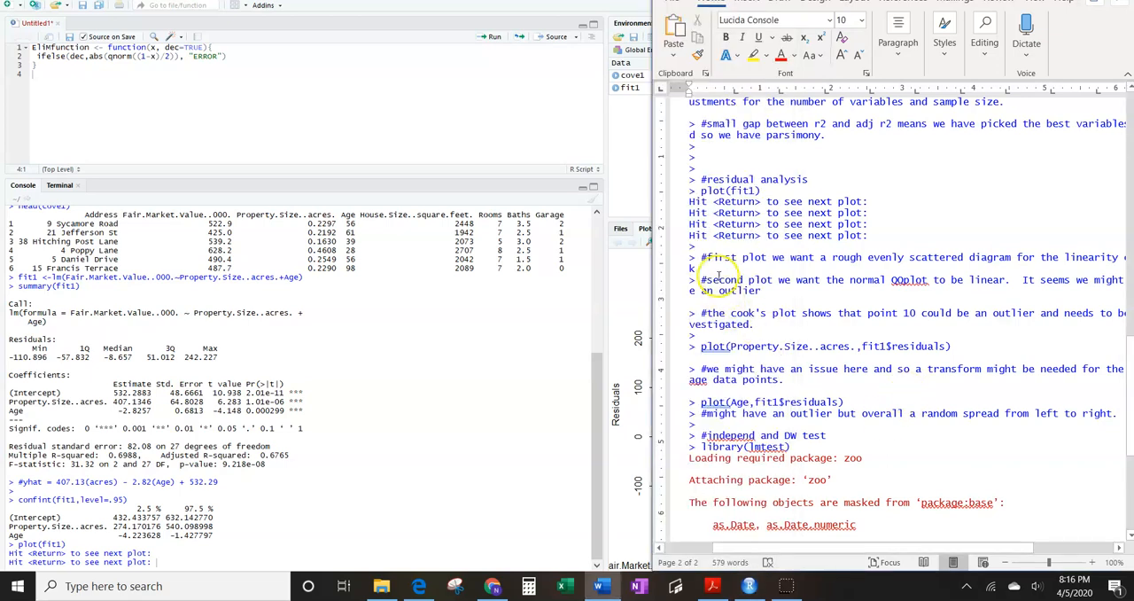
left_click_drag(653, 389, 788, 375)
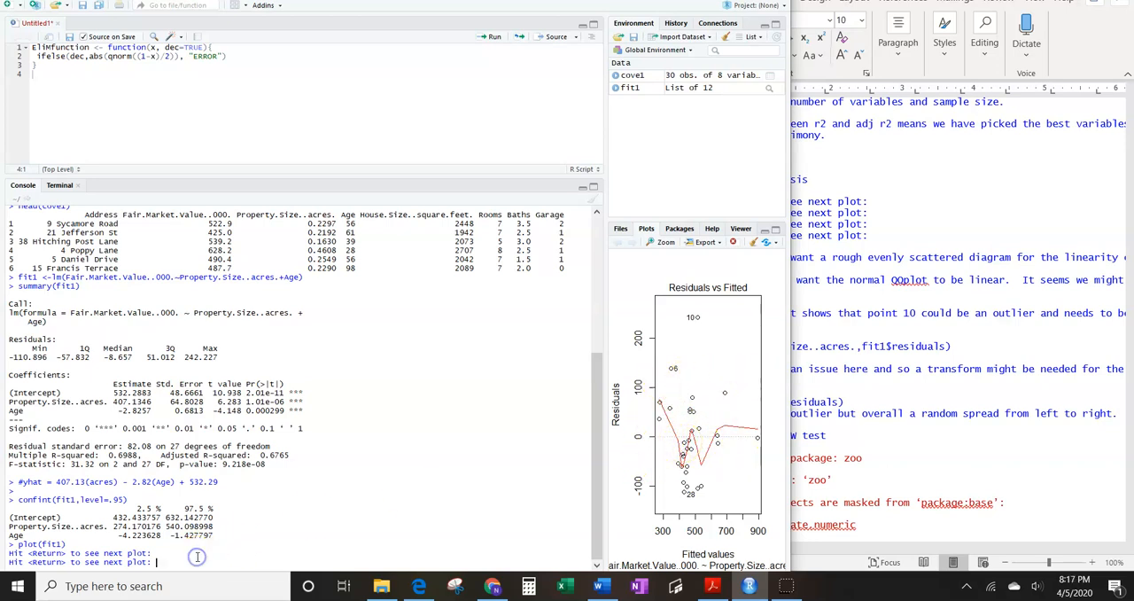
key("Return")
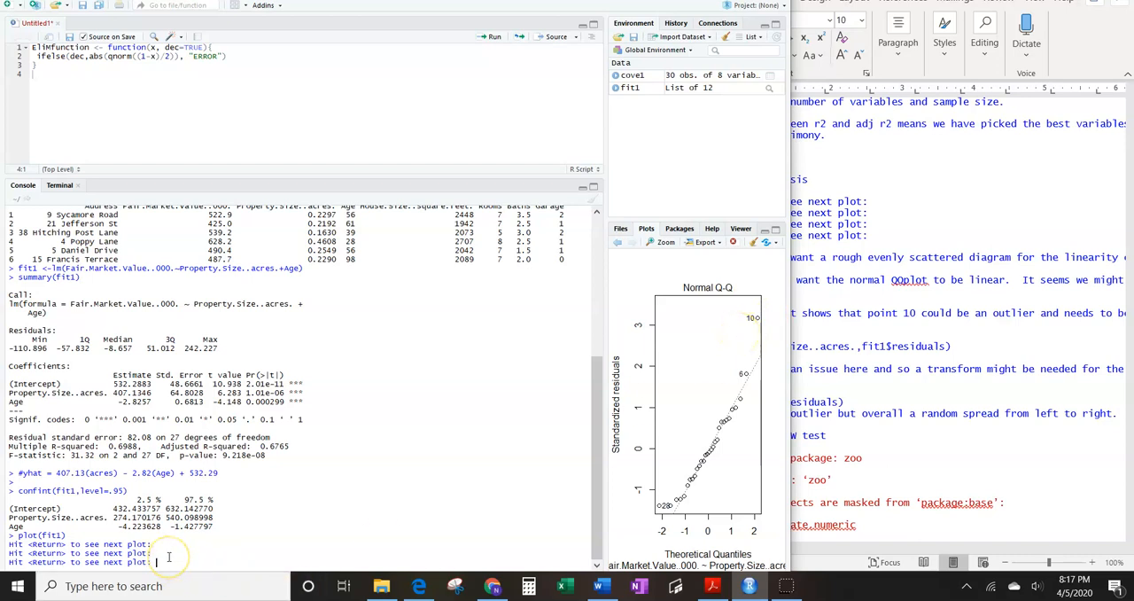
key("Return")
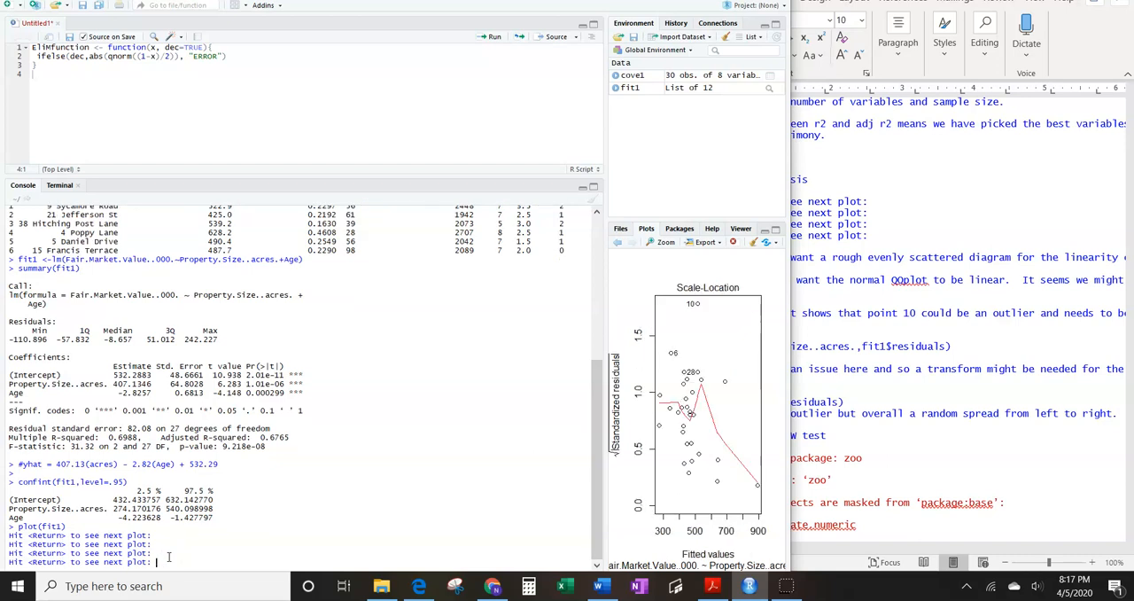
key("Return")
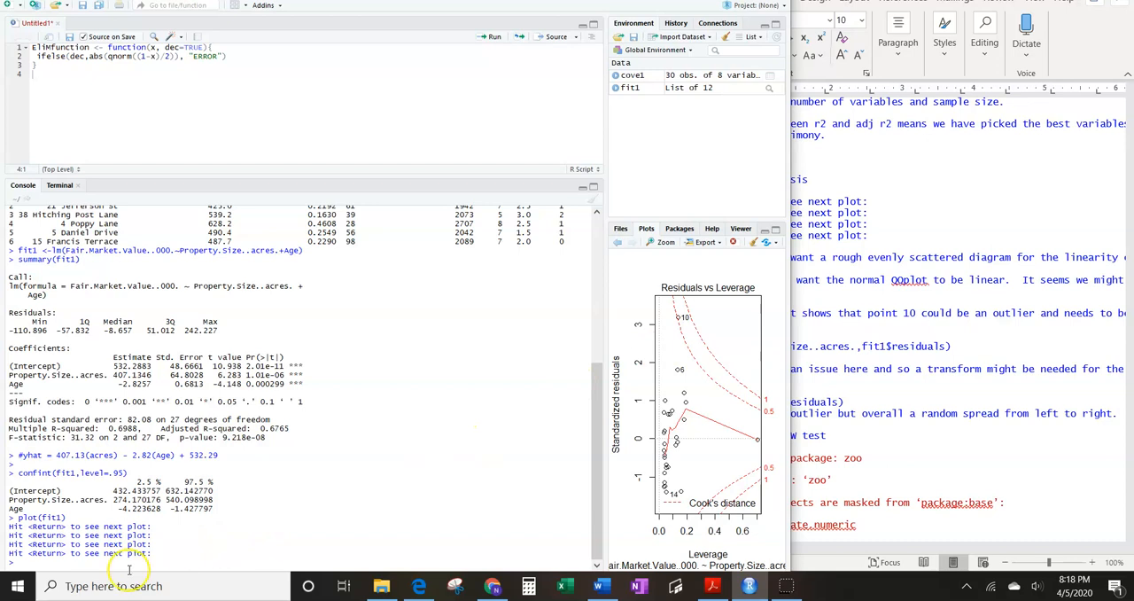
- After checking the Word notes, run plot(Property.Size..acres.,fit1$residuals) in the RStudio console and widen the RStudio window
left_click(883, 393)
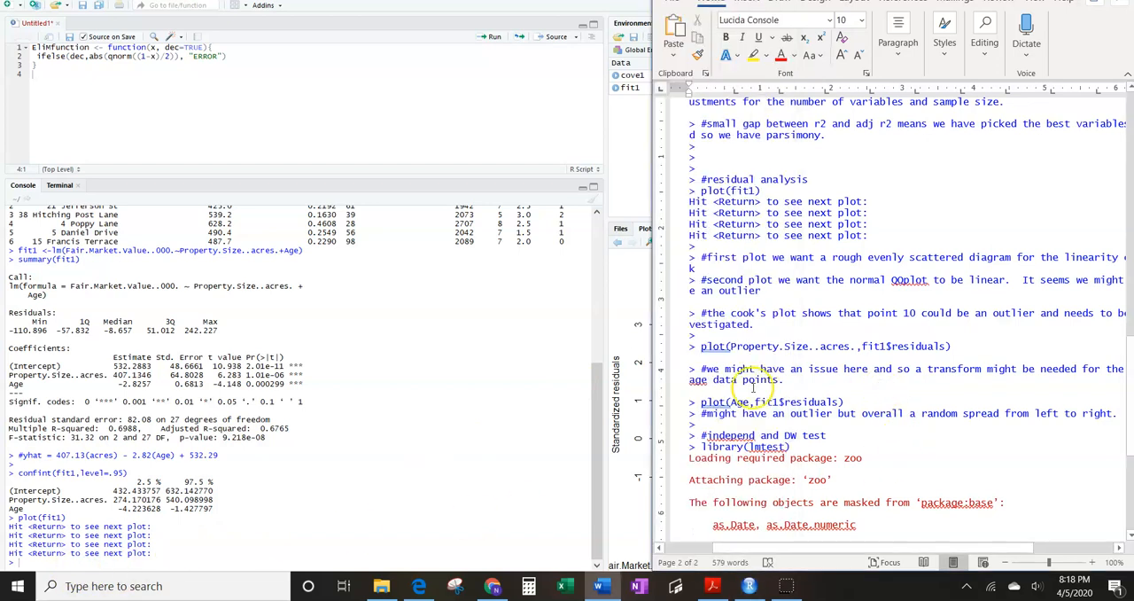
left_click(55, 563)
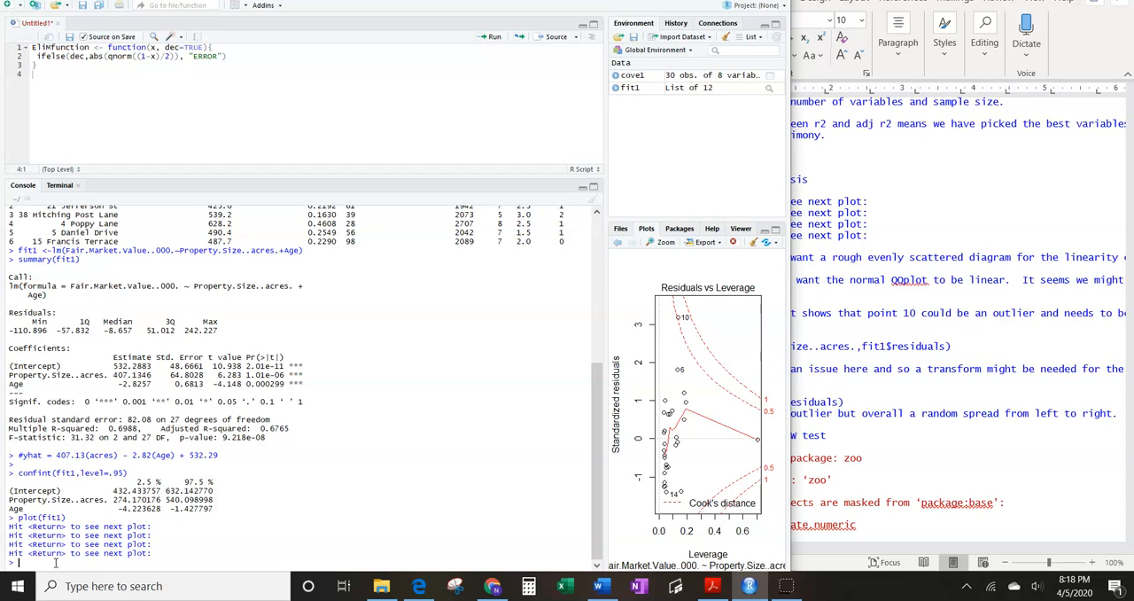
type("plot(pro")
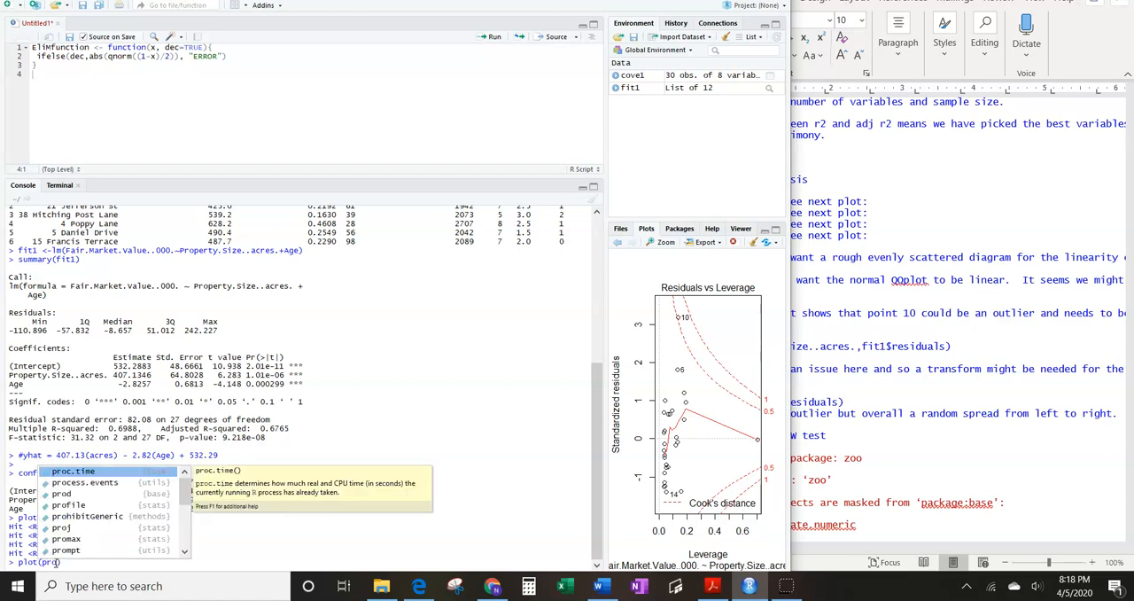
type("per")
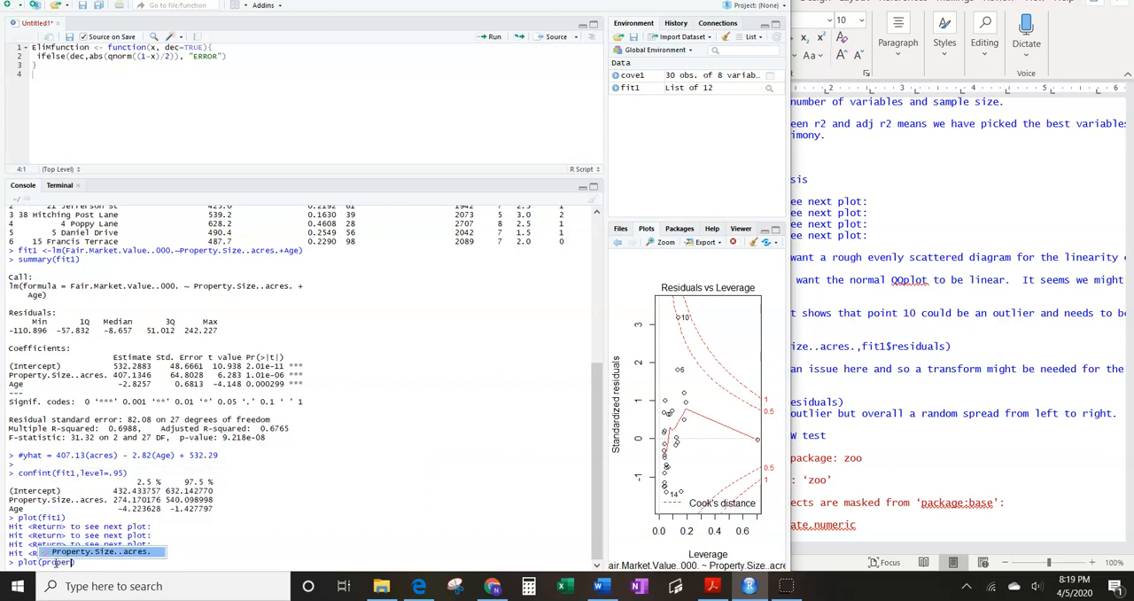
key("Tab")
type(",")
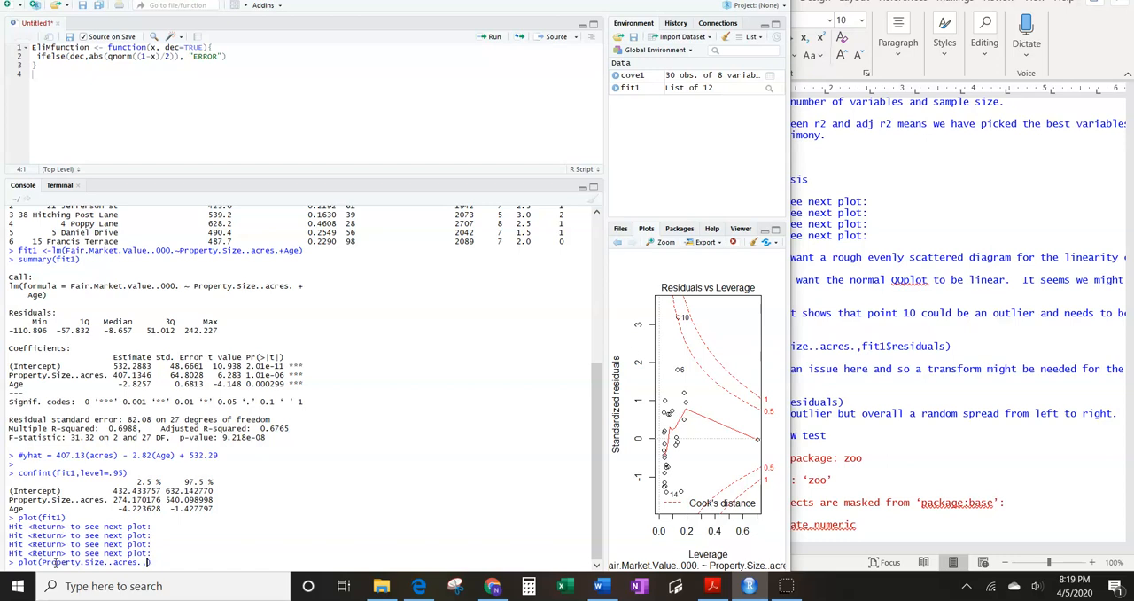
type("fit")
key("Tab")
type("$residu")
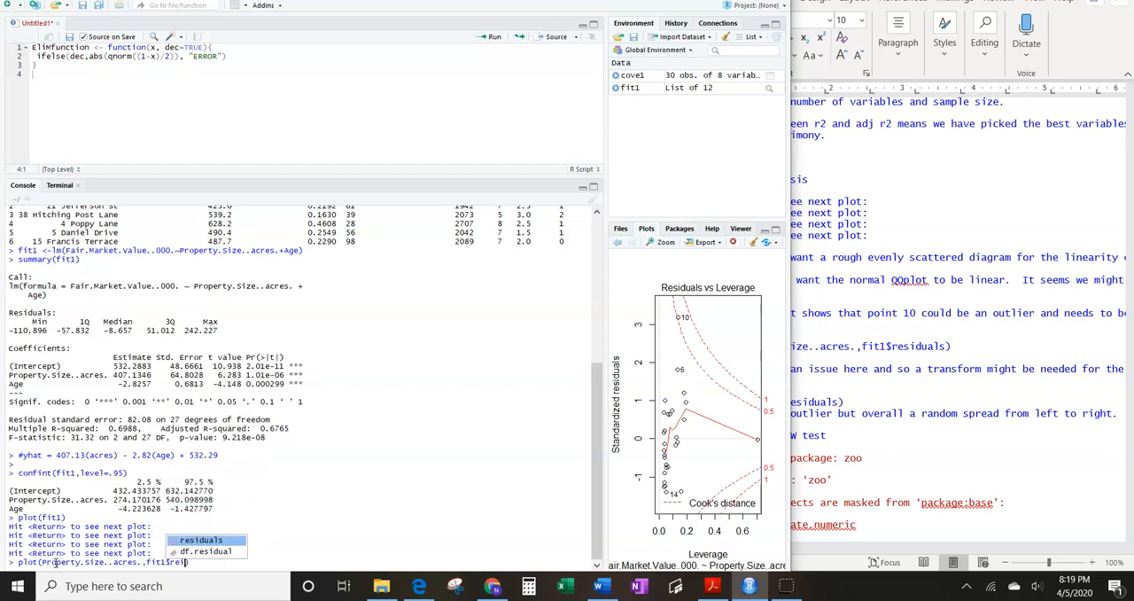
key("Tab")
type(")")
key("Return")
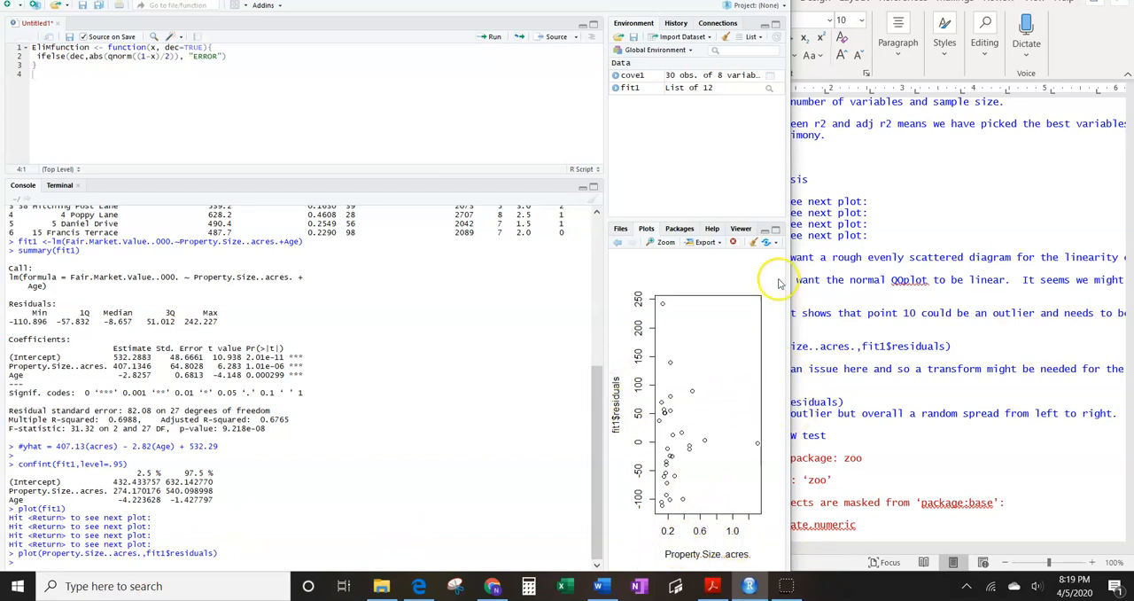
left_click_drag(791, 285, 877, 285)
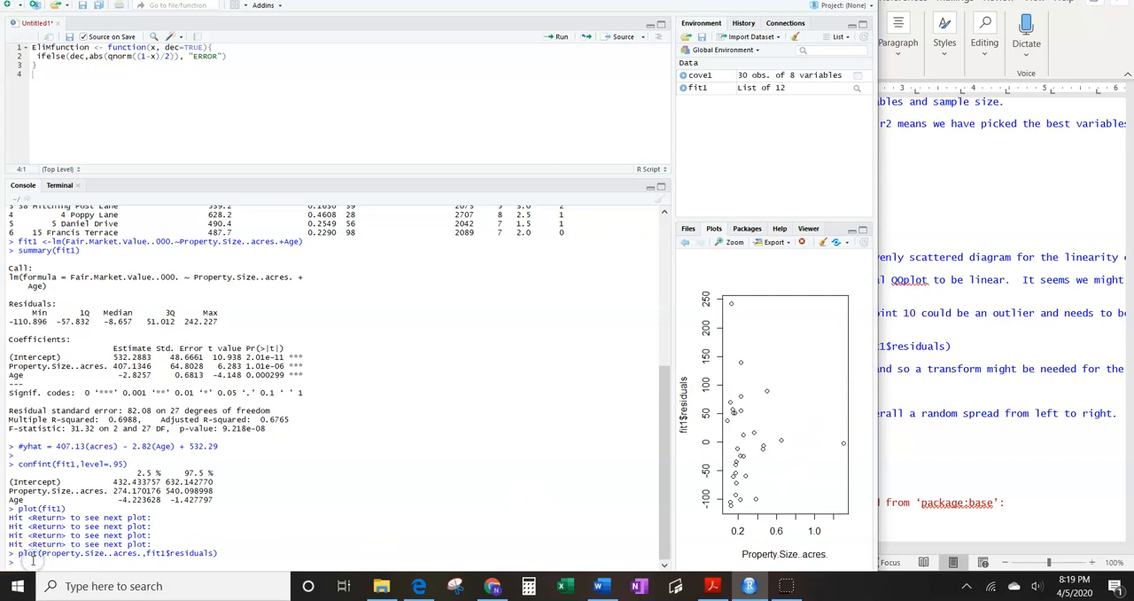
- Reuse the previous plot command with Age in place of the acreage variable, run plot(Age,fit1$residuals), and widen the plot area
key("Up")
key("Left")
key("Left")
key("Left")
key("Right")
key("Right")
key("Right")
key("Right")
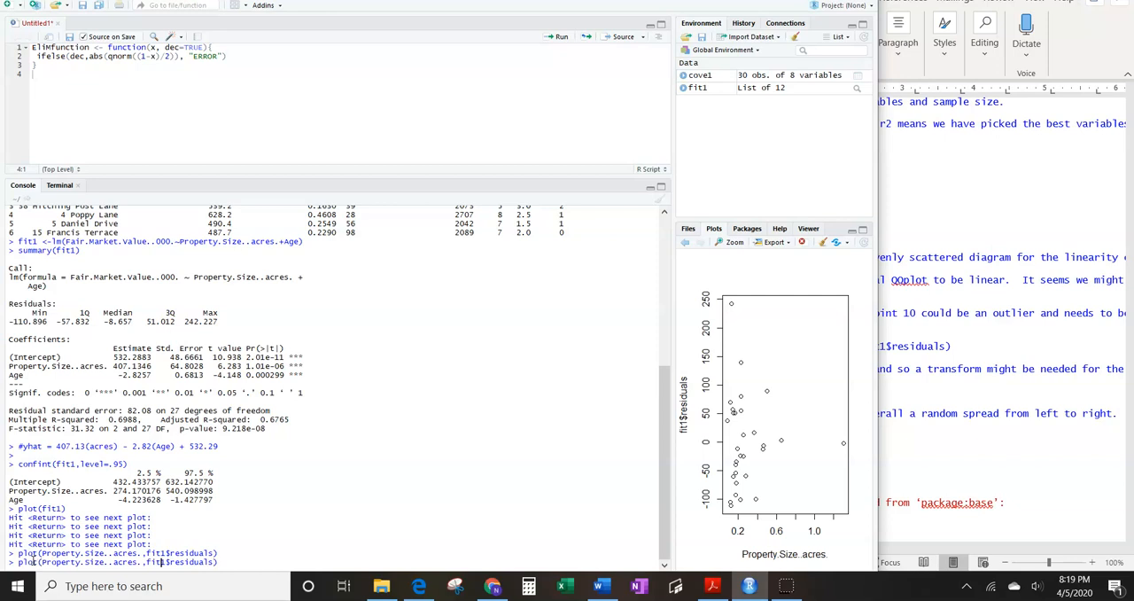
key("BackSpace")
key("BackSpace")
key("BackSpace")
key("BackSpace")
key("BackSpace")
key("BackSpace")
key("BackSpace")
key("BackSpace")
key("BackSpace")
key("BackSpace")
key("BackSpace")
key("BackSpace")
key("BackSpace")
key("BackSpace")
key("BackSpace")
key("BackSpace")
key("BackSpace")
key("BackSpace")
key("BackSpace")
key("BackSpace")
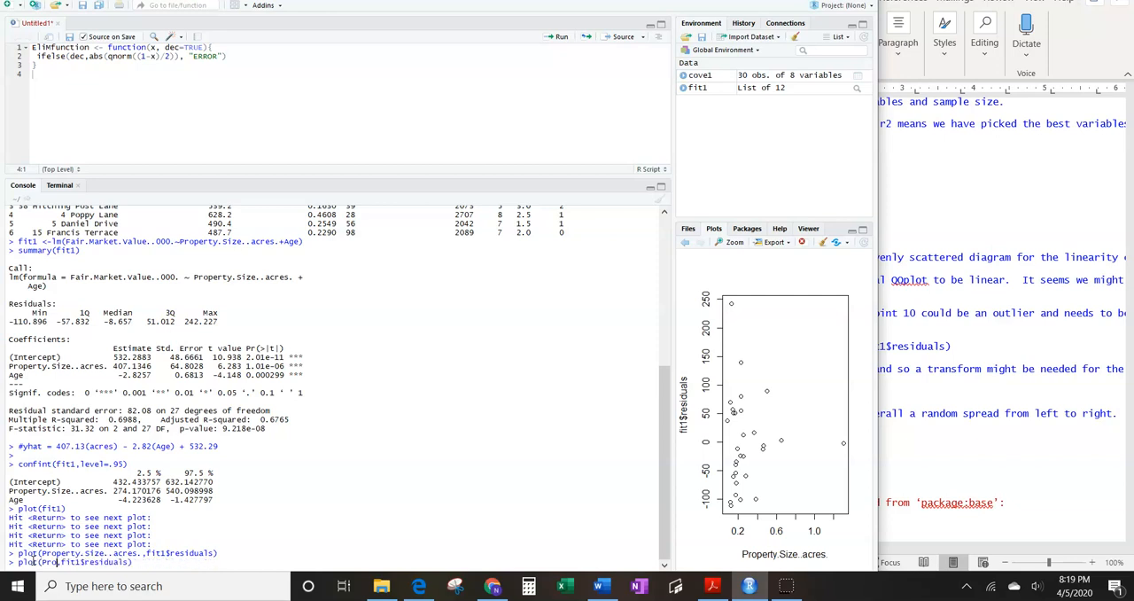
key("BackSpace")
type("Age")
key("Return")
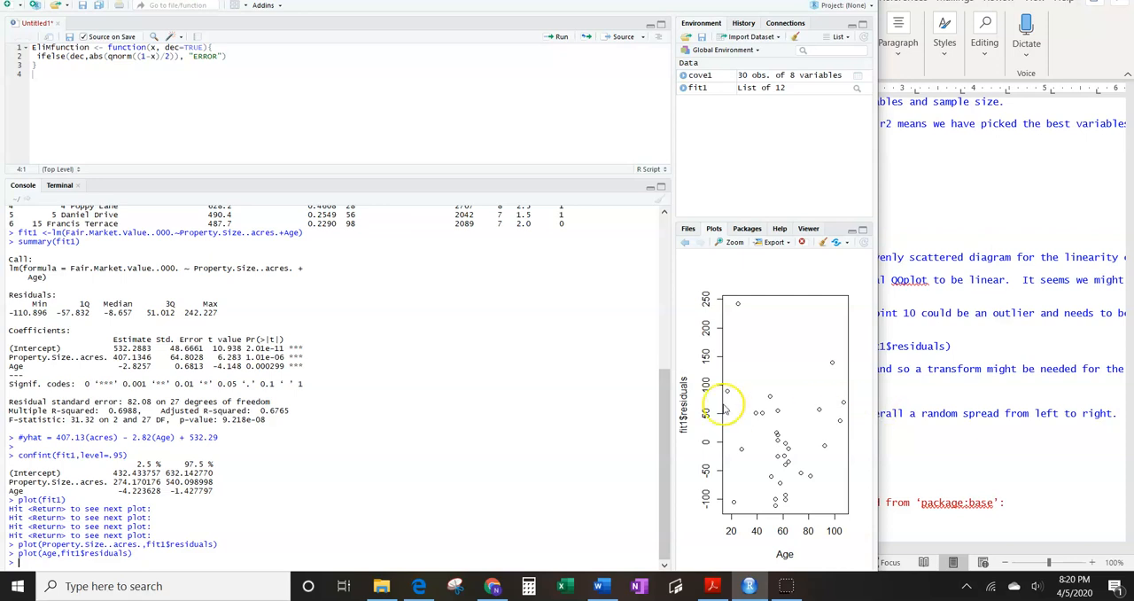
left_click_drag(670, 394, 507, 317)
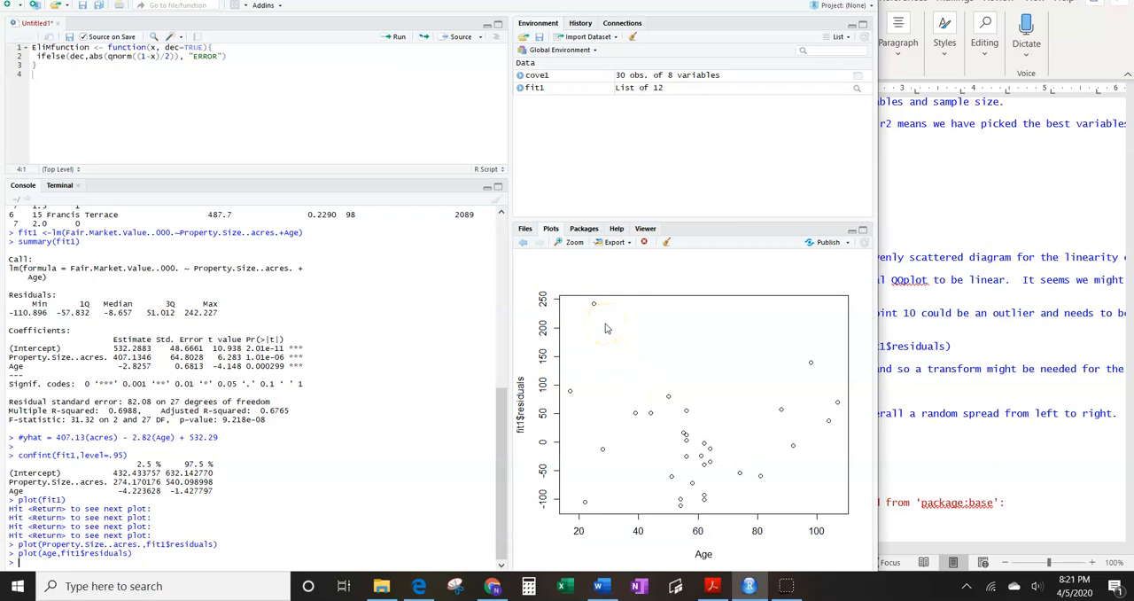
- Review the Word notes on the Age residual plot and the independence and Durbin-Watson test commands
left_click(923, 428)
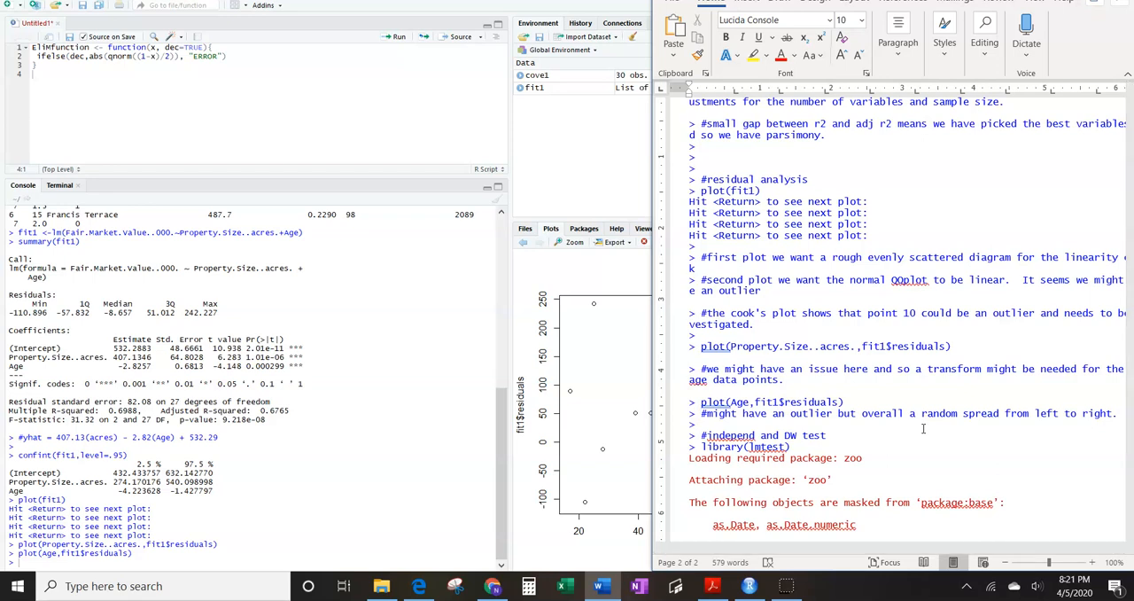
scroll(923, 428, "down", 3)
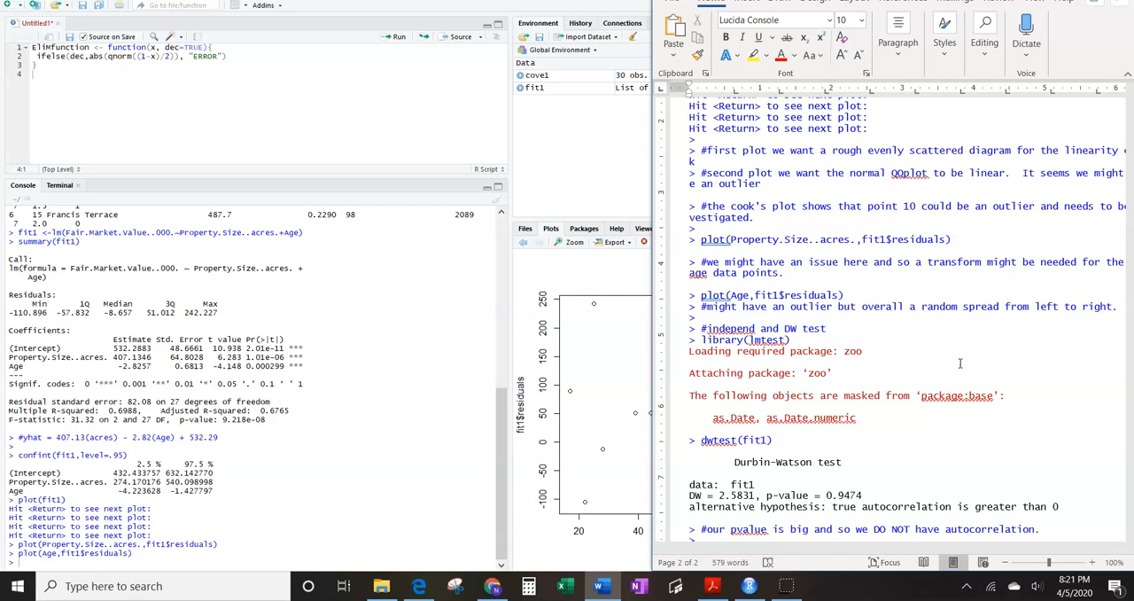
scroll(960, 363, "up", 4)
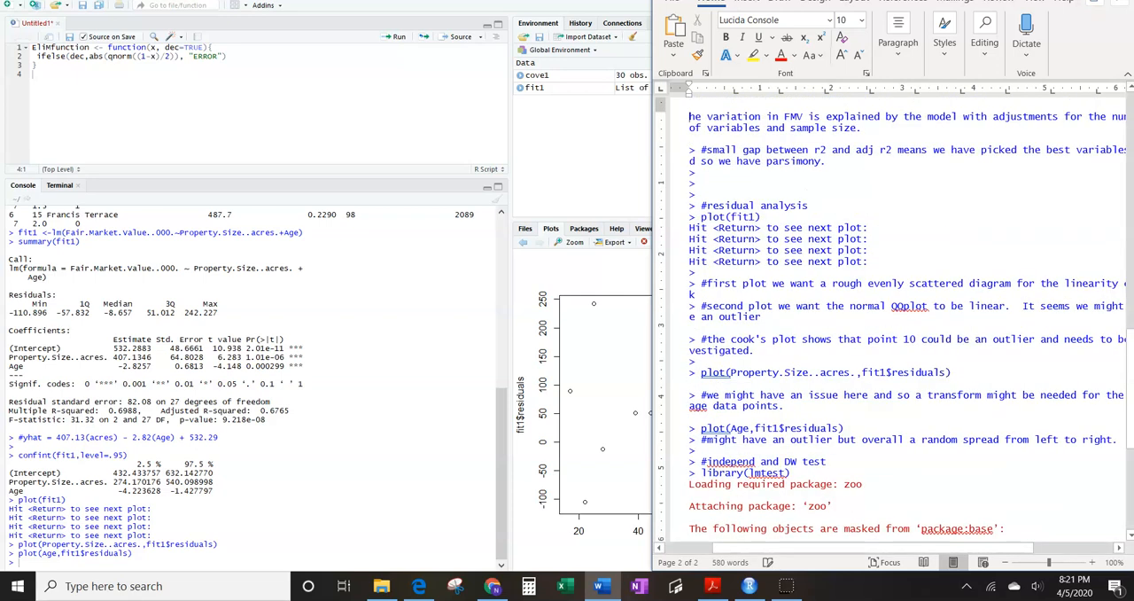
left_click(62, 555)
key("Return")
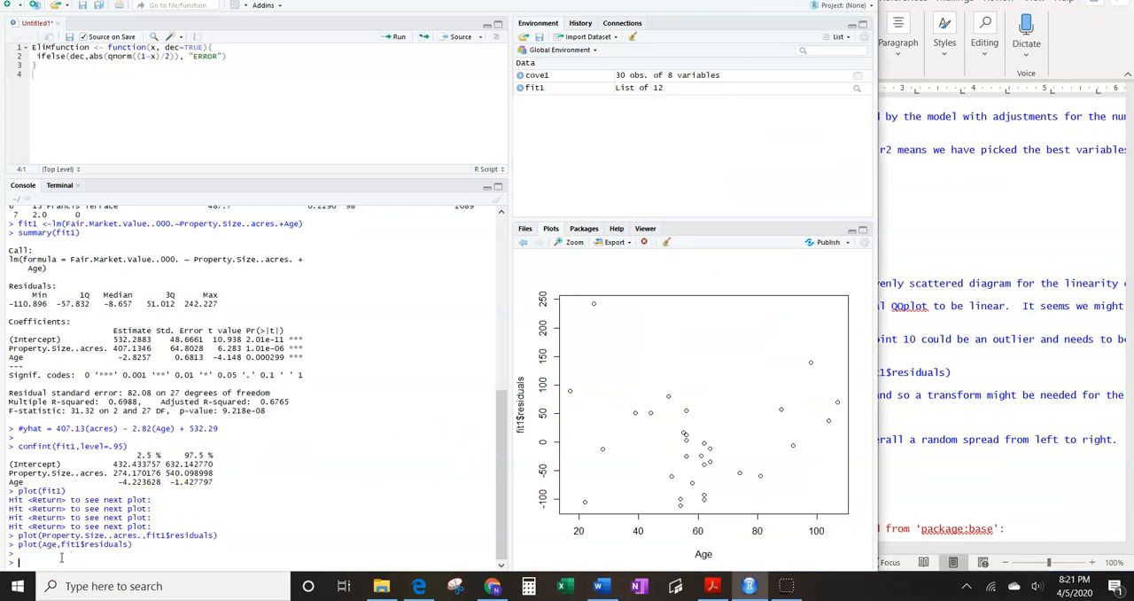
left_click(892, 456)
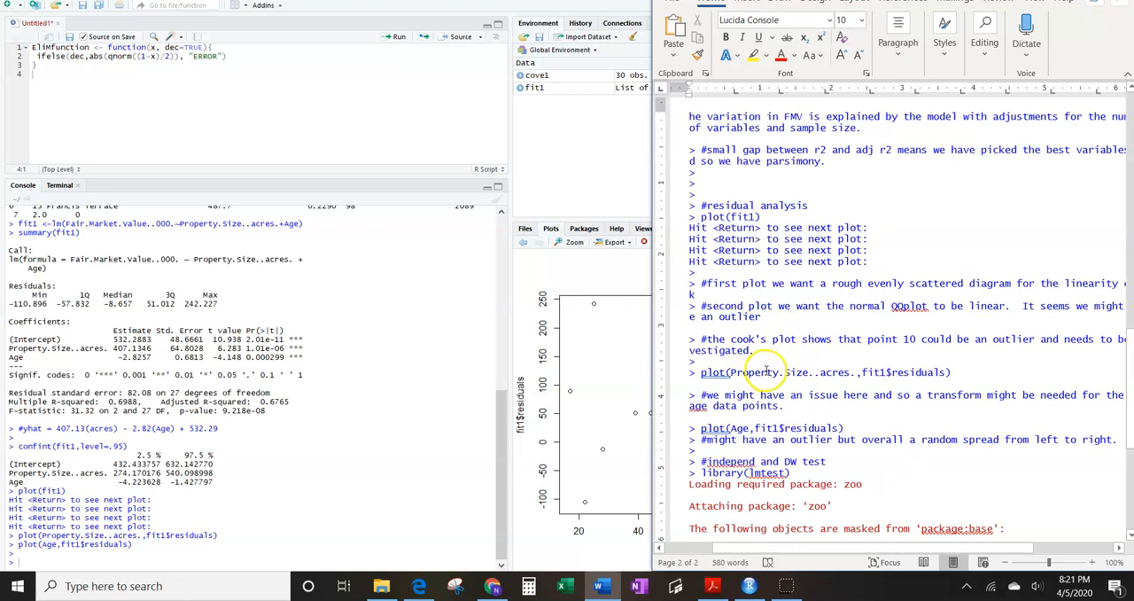
scroll(766, 372, "down", 2)
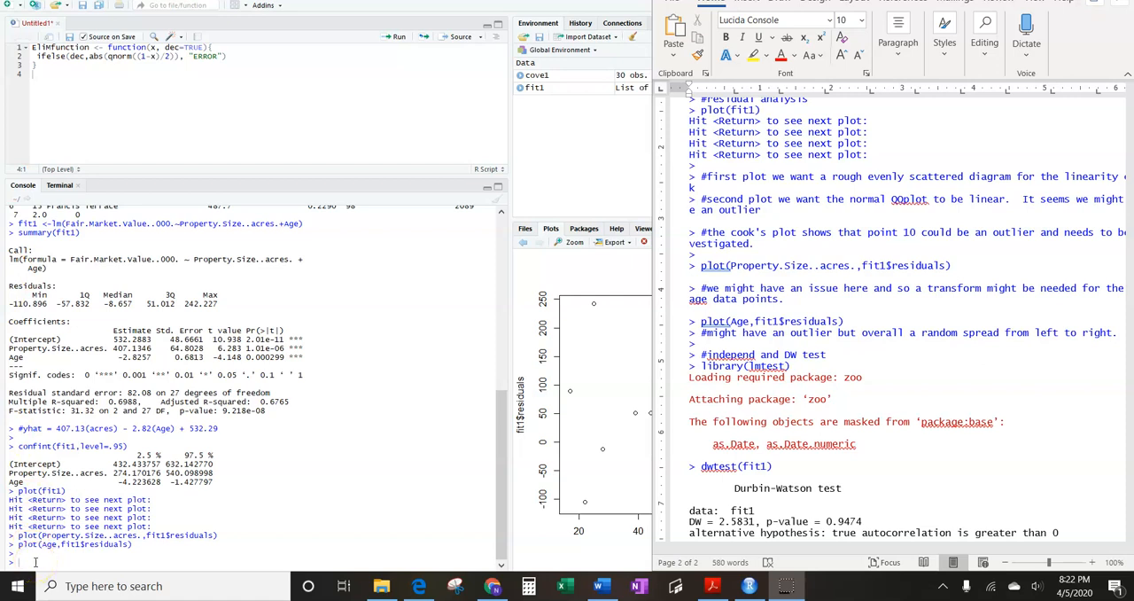
- Load the lmtest package in the RStudio console with library(lmtest)
left_click(35, 562)
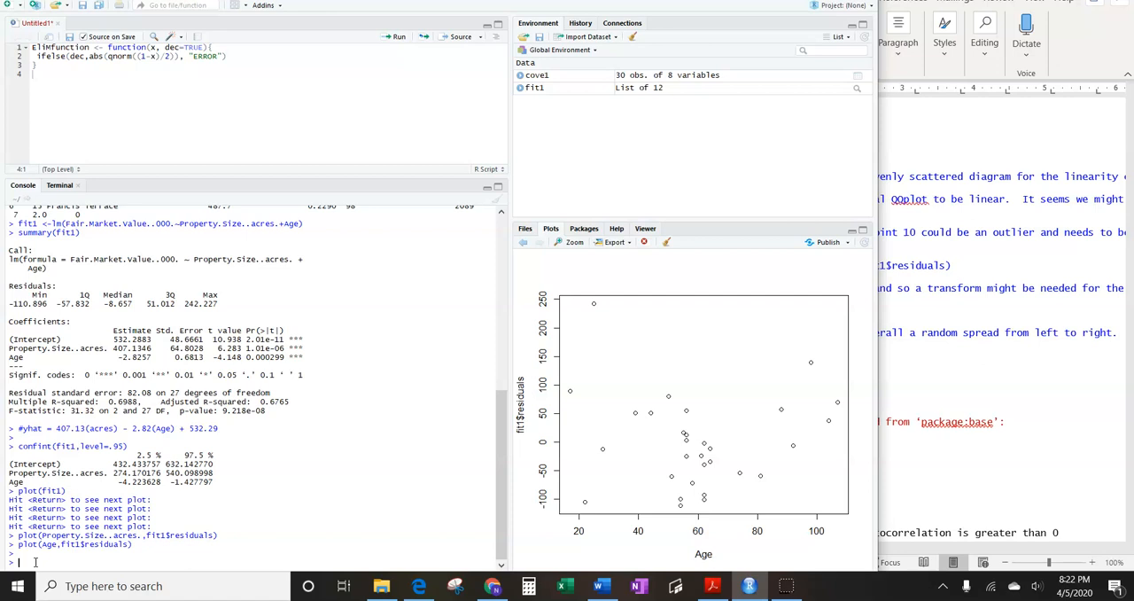
type("library(lm")
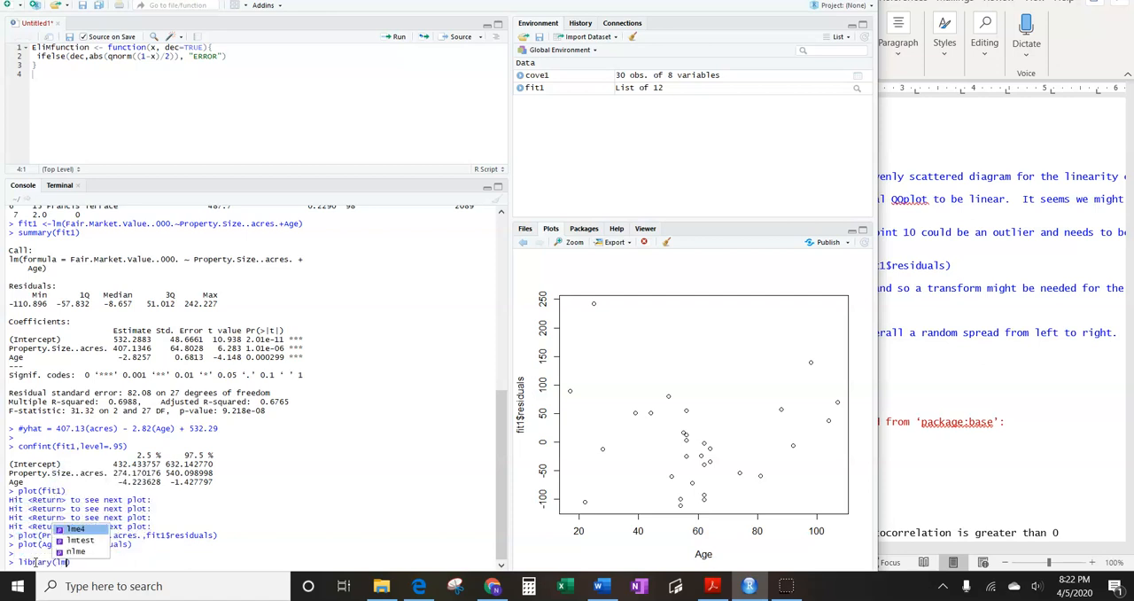
type("test)")
key("Return")
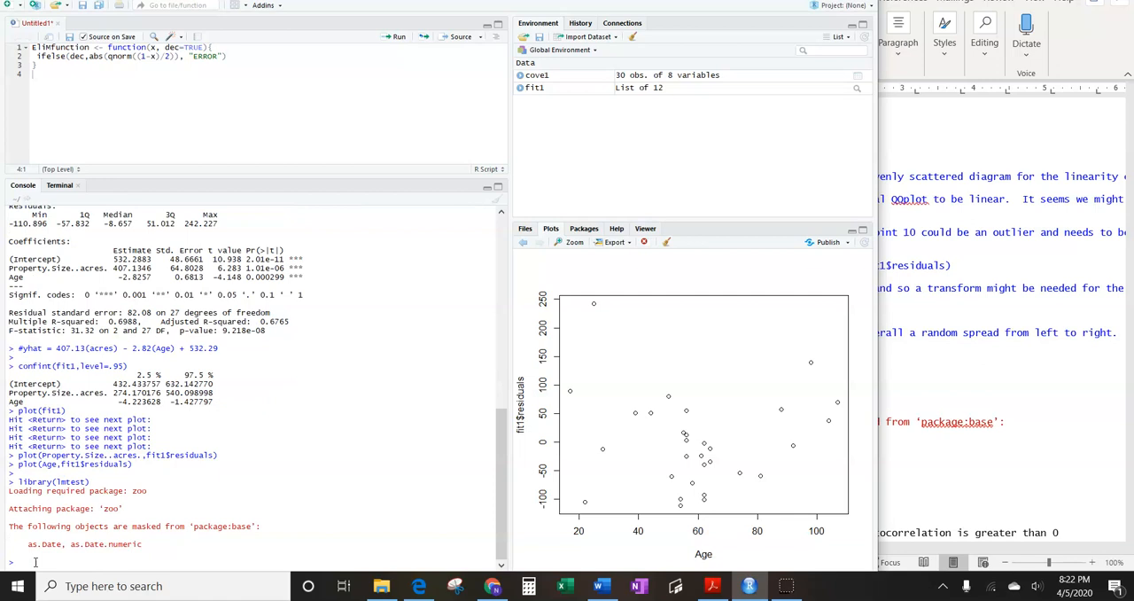
- Run the Durbin-Watson test with dwtest(fit1) and compare its output with the earlier regression summary
type("dwtest(fit1")
key("Return")
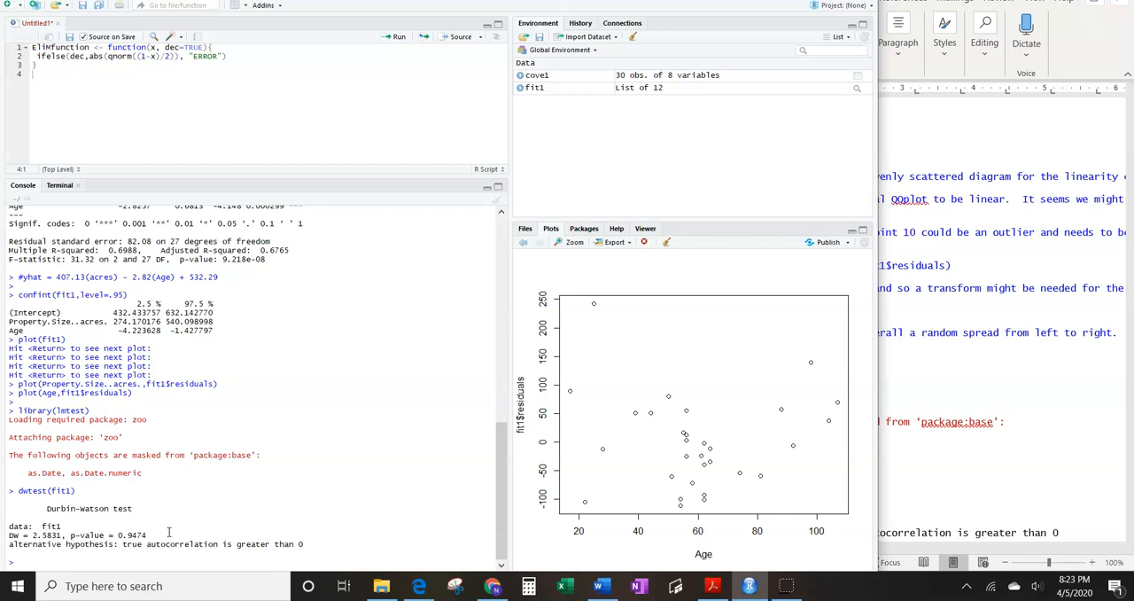
scroll(169, 461, "up", 4)
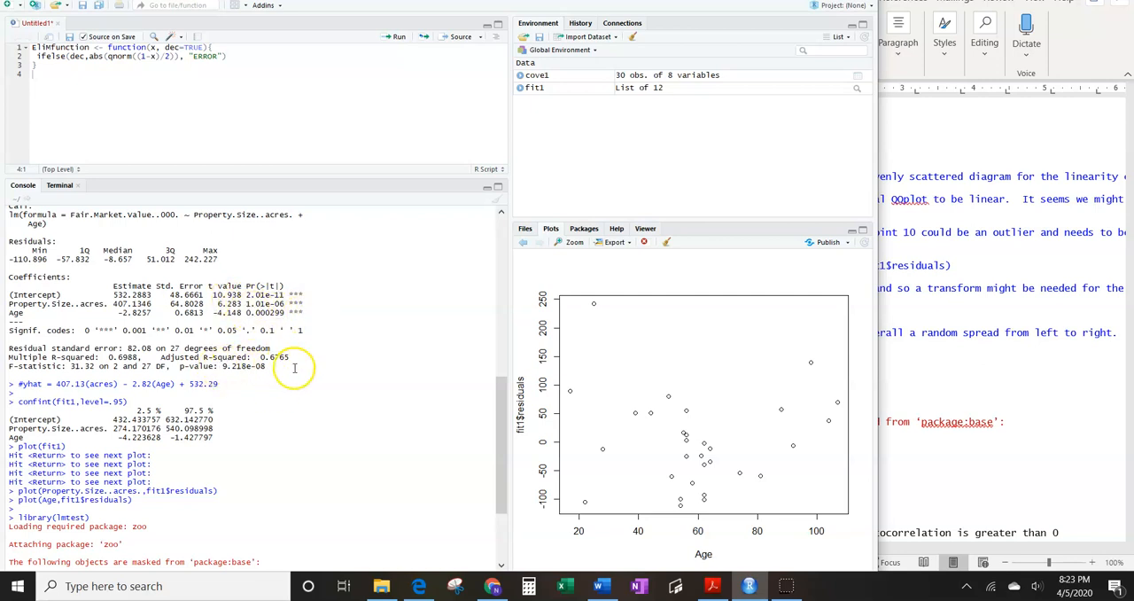
scroll(272, 364, "down", 3)
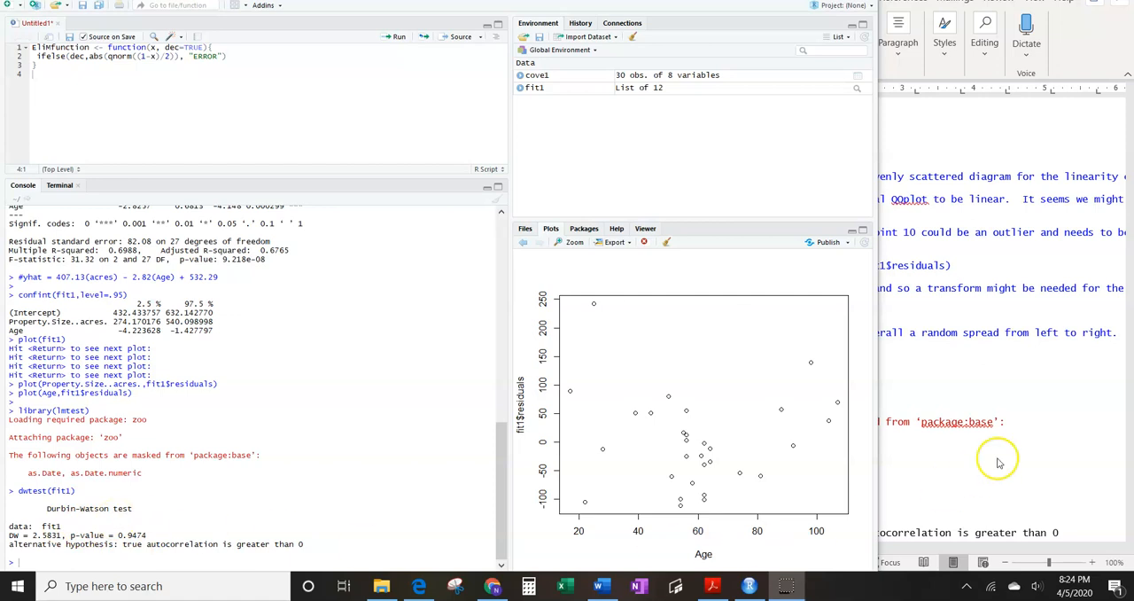
- Check the outlier notes in Word, then run cook1 <-cooks.distance(fit1) in the RStudio console
left_click(955, 373)
scroll(919, 383, "down", 3)
scroll(918, 384, "down", 3)
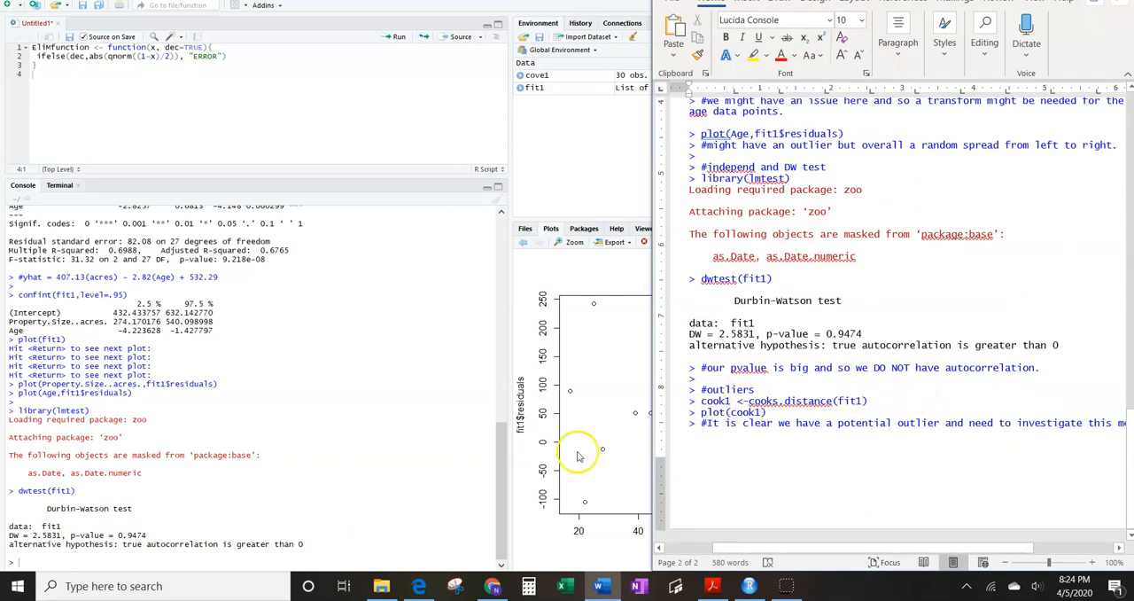
left_click(84, 562)
type("cook1 <-")
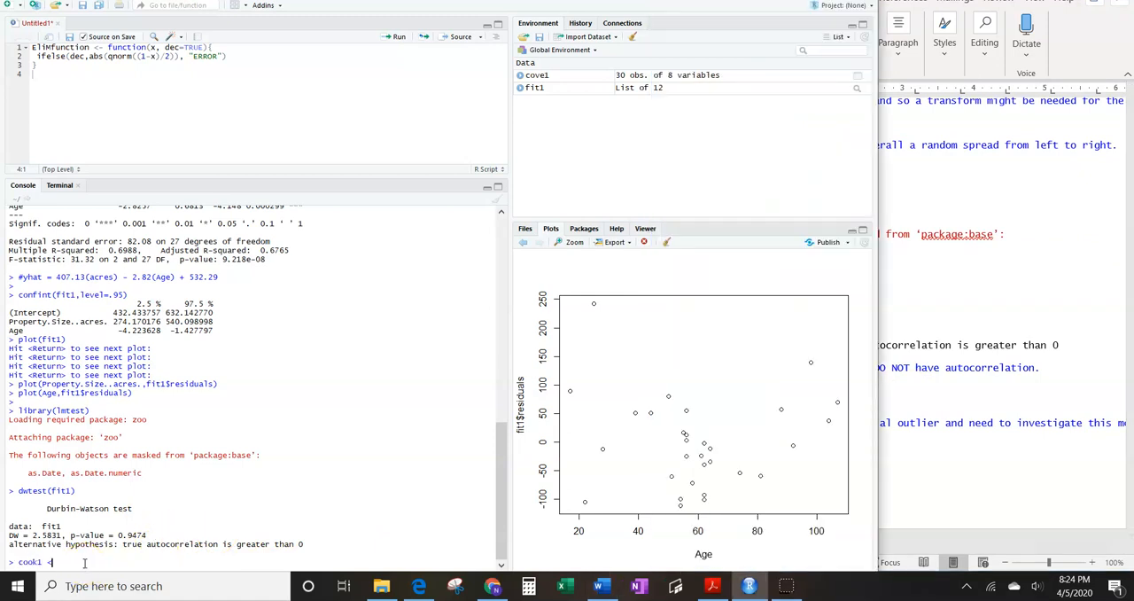
type("cooks")
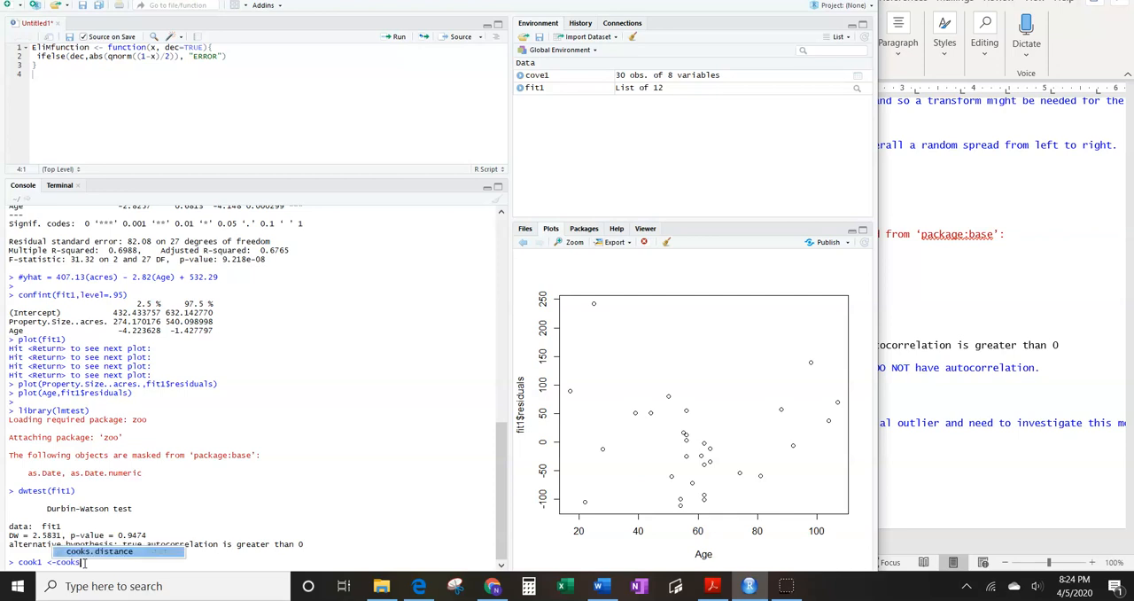
key("Tab")
type("fit")
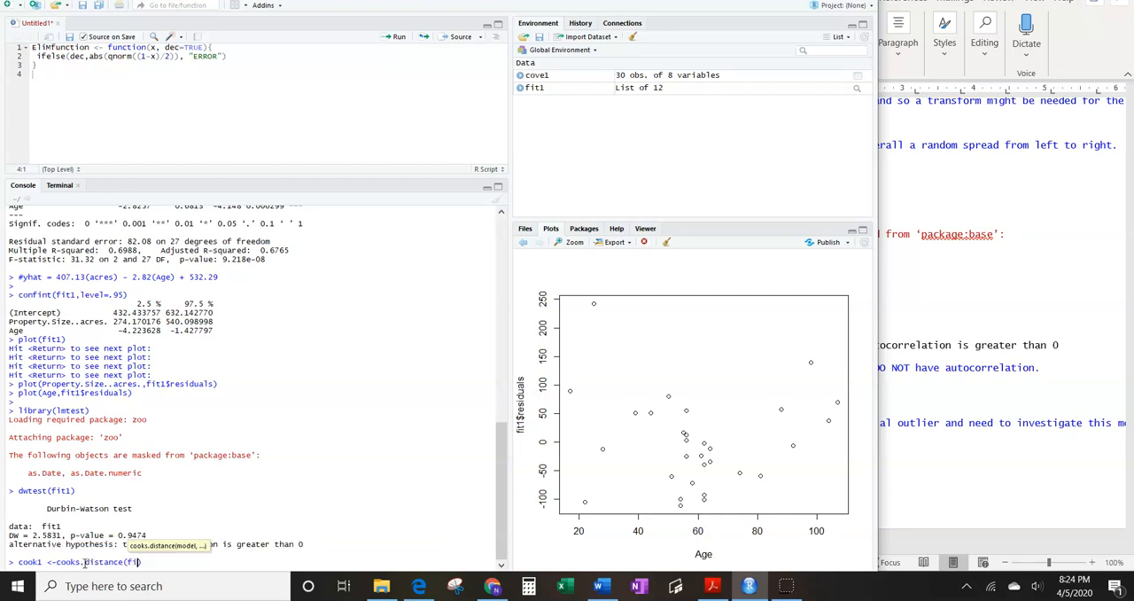
key("Return")
key("Return")
- Plot the stored Cook's distances with plot(cook1)
type("plot(cook1")
key("Return")
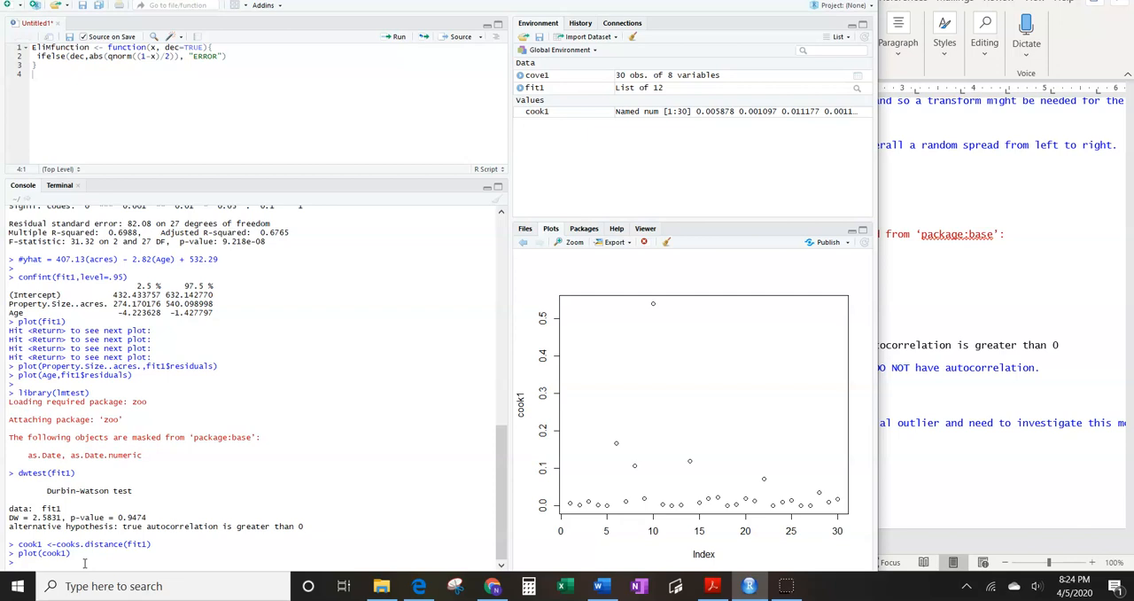